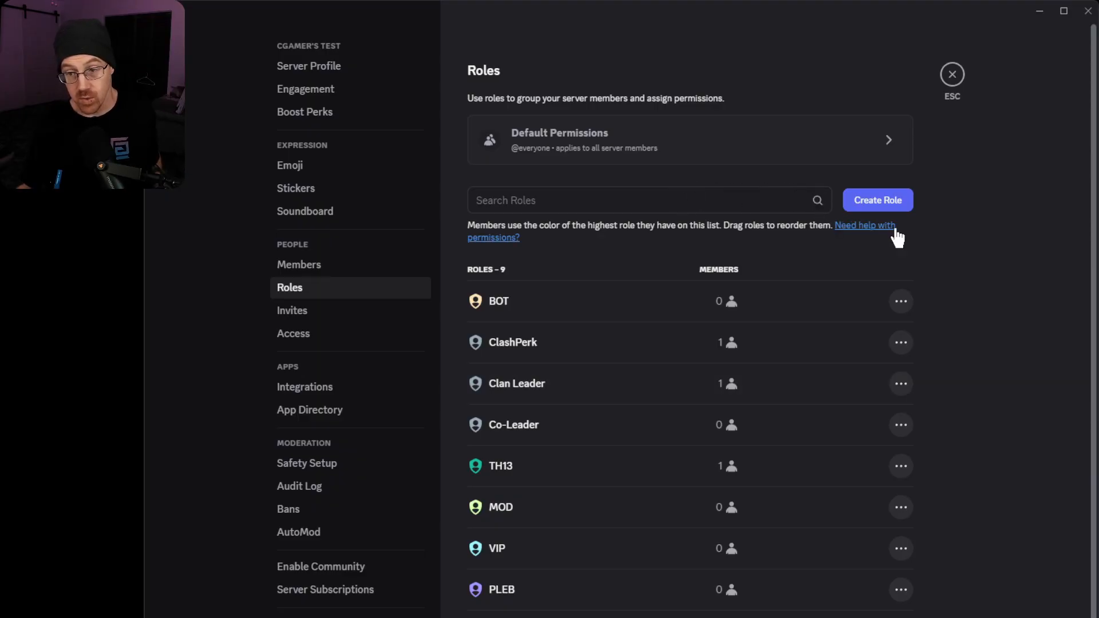
# Step: Create a new server role and name it Member
pyautogui.click(871, 197)
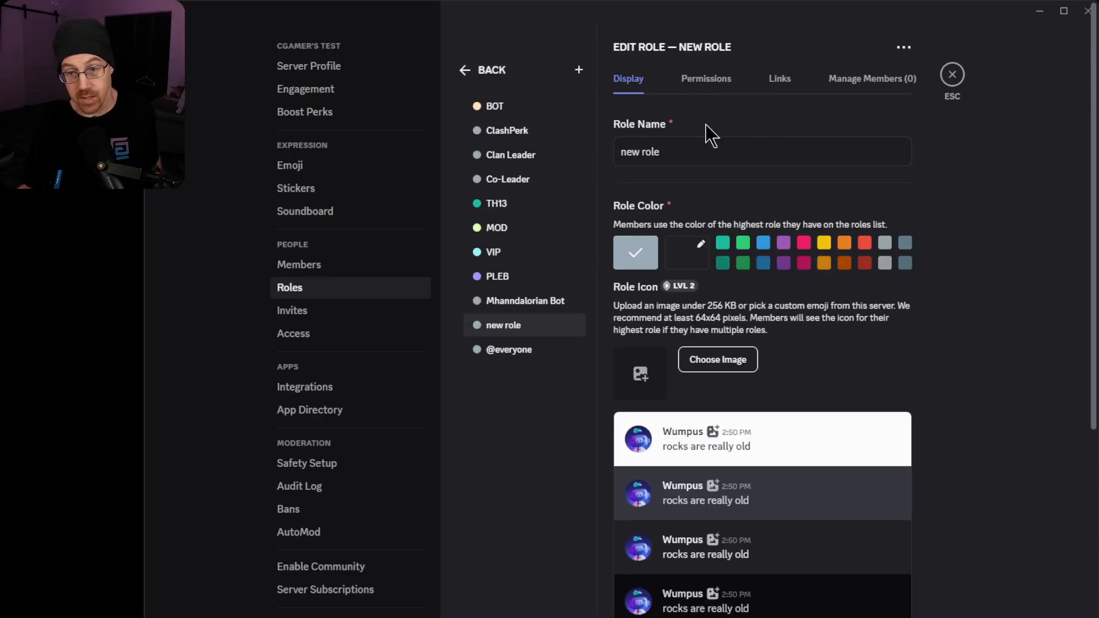
pyautogui.click(685, 148)
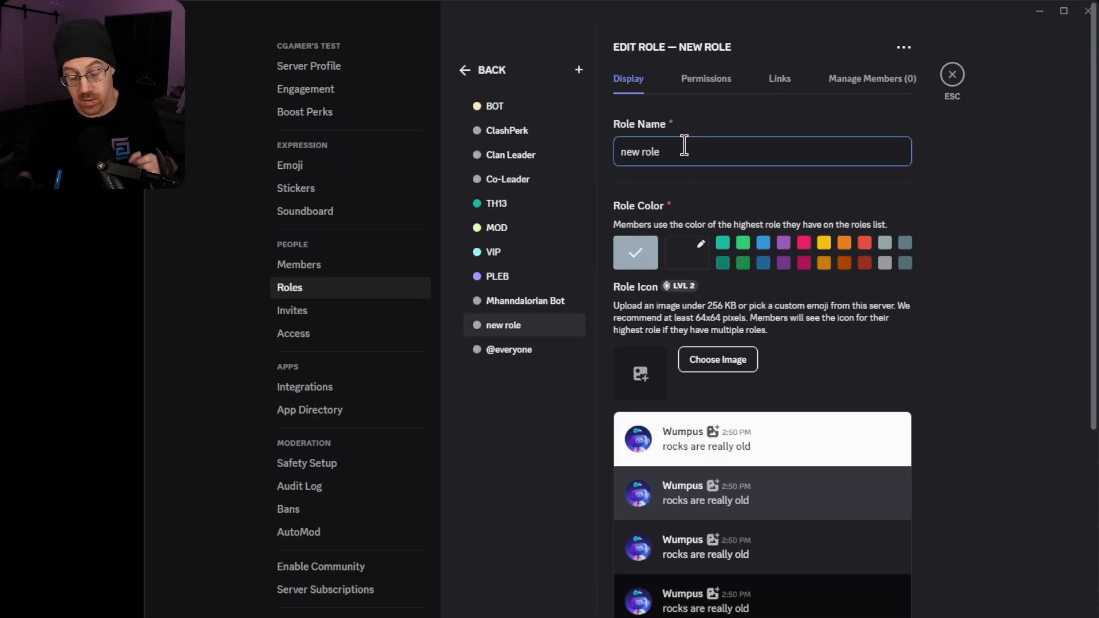
pyautogui.press('BackSpace')
pyautogui.press('BackSpace')
pyautogui.press('BackSpace')
pyautogui.press('BackSpace')
pyautogui.press('BackSpace')
pyautogui.press('BackSpace')
pyautogui.press('BackSpace')
pyautogui.press('BackSpace')
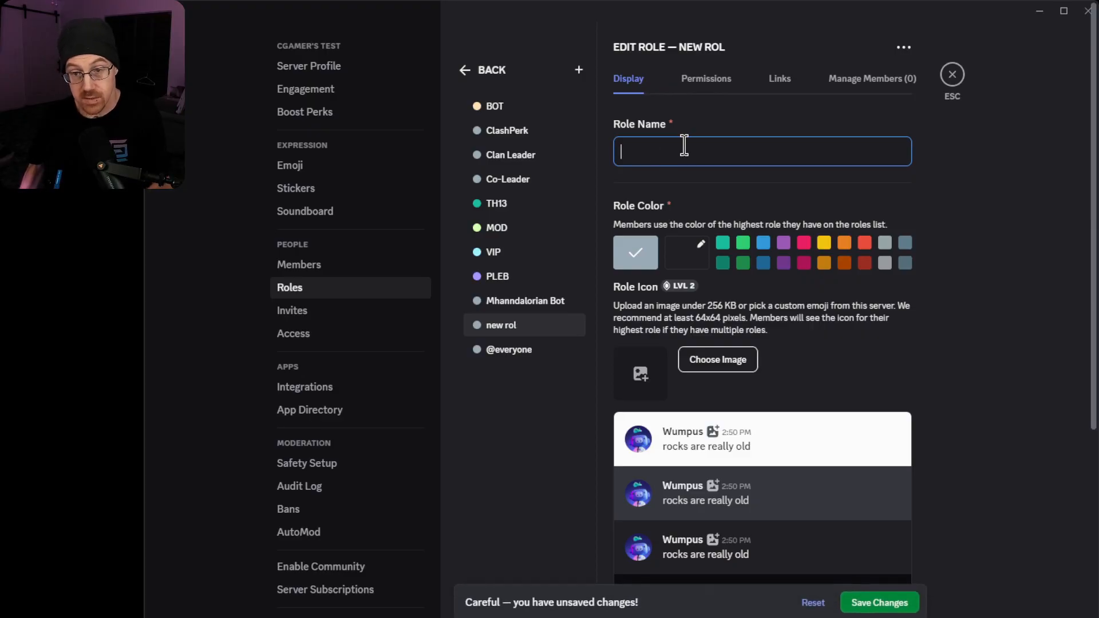
pyautogui.write('M')
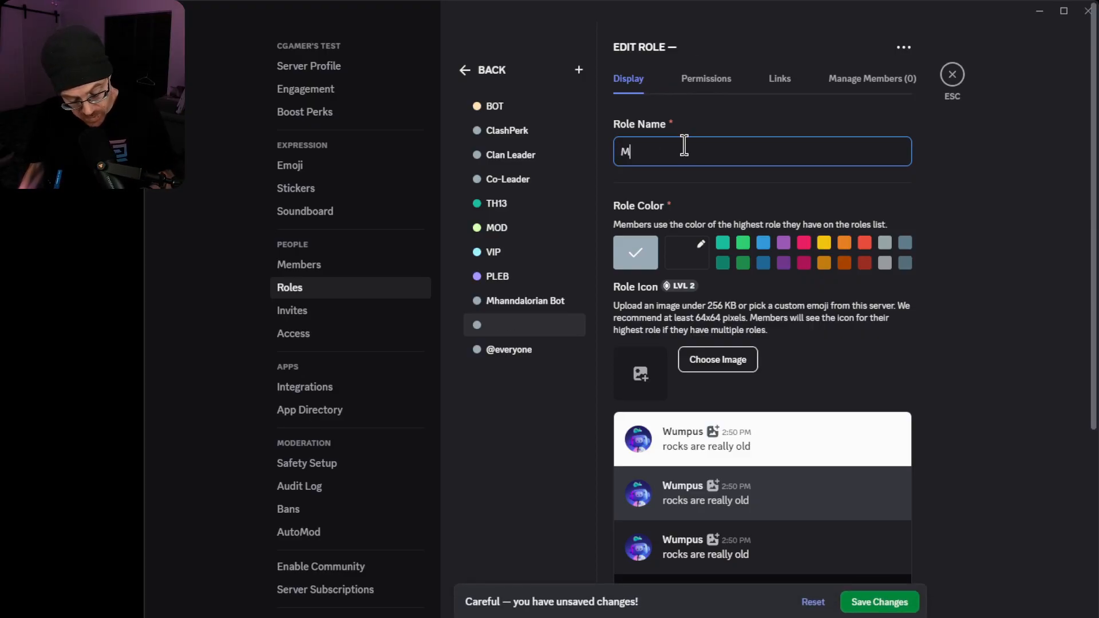
pyautogui.write('ember')
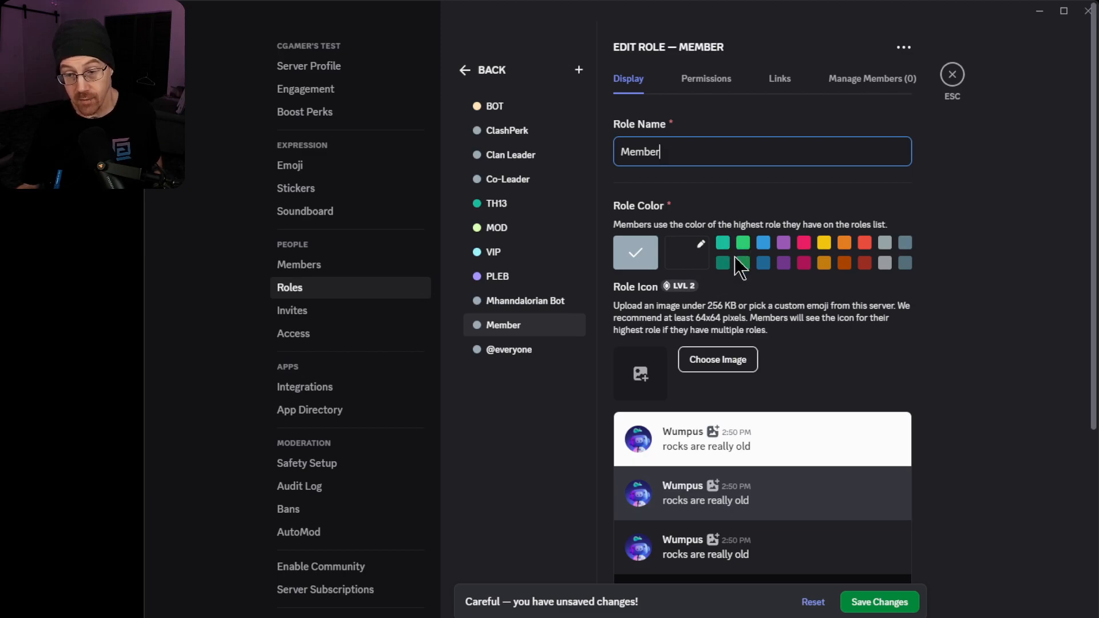
# Step: Color the Member role dark purple, move it directly below Co-Leader, and save the changes before leaving the server settings
pyautogui.click(784, 264)
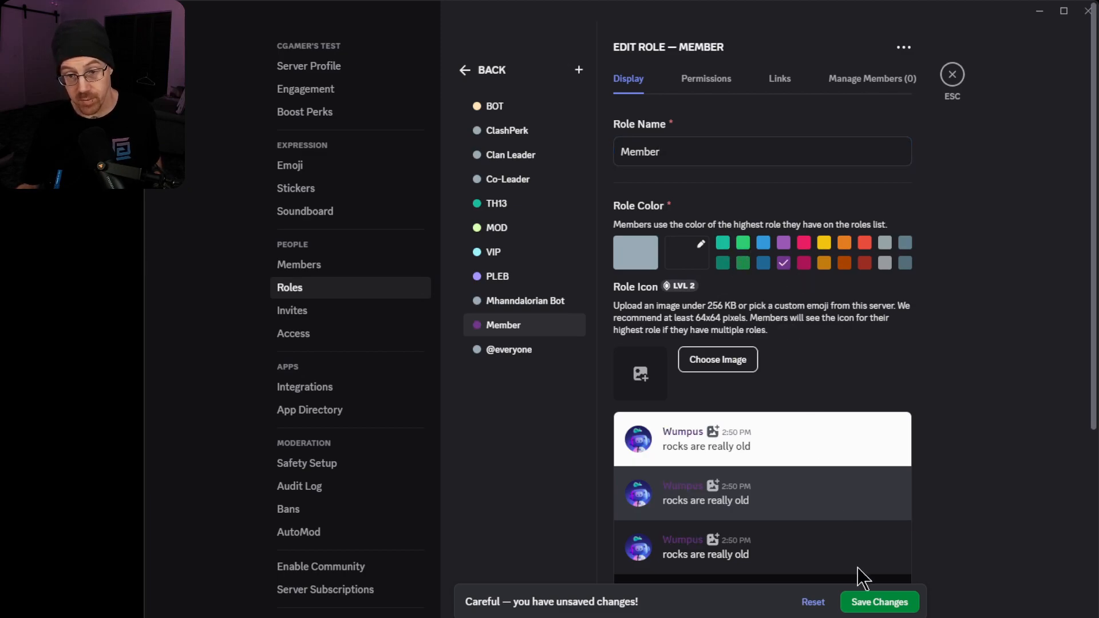
pyautogui.moveTo(529, 320); pyautogui.dragTo(542, 216)
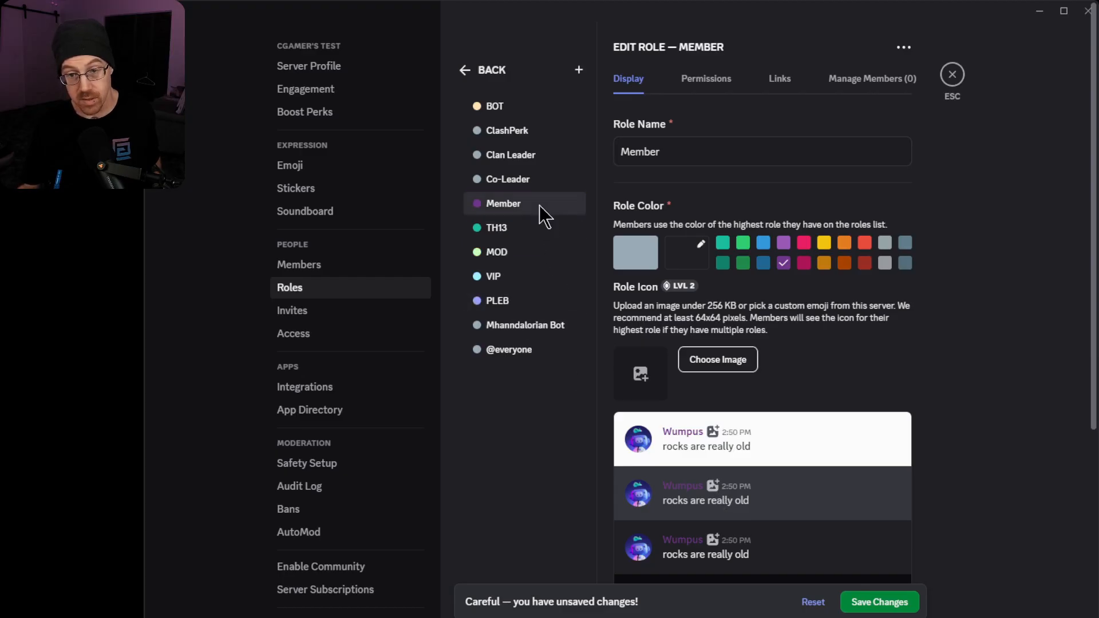
pyautogui.click(869, 608)
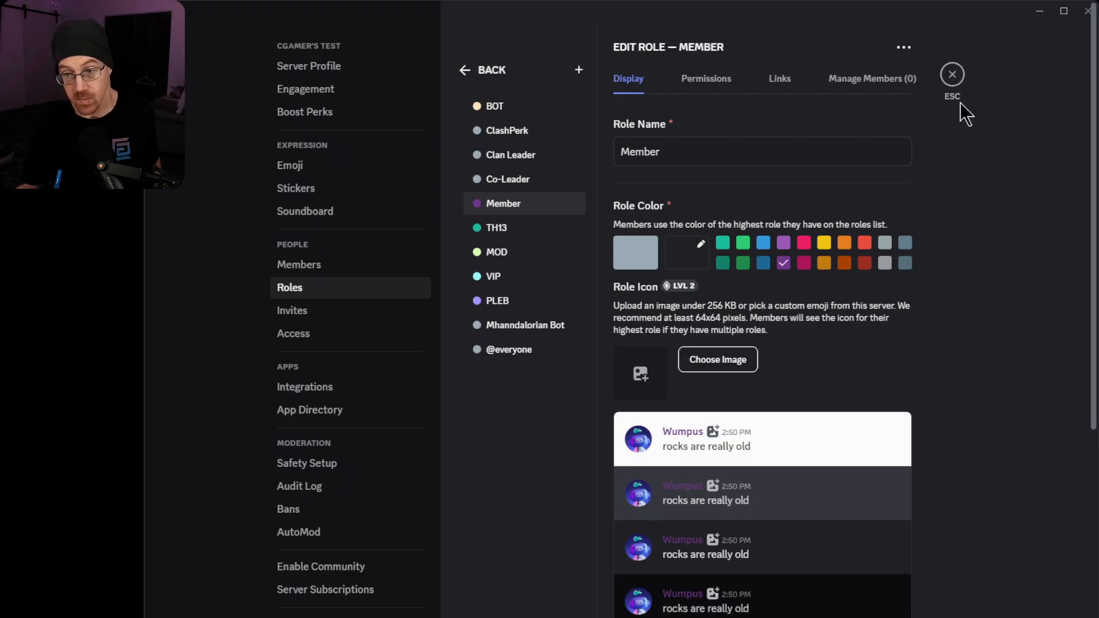
pyautogui.click(959, 73)
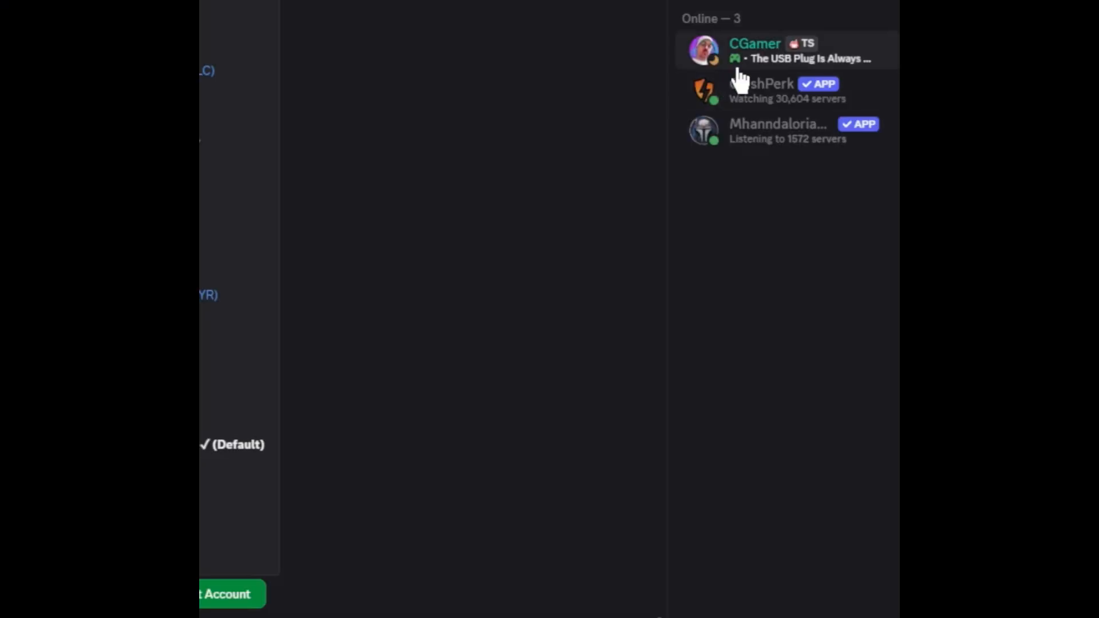
pyautogui.click(734, 60)
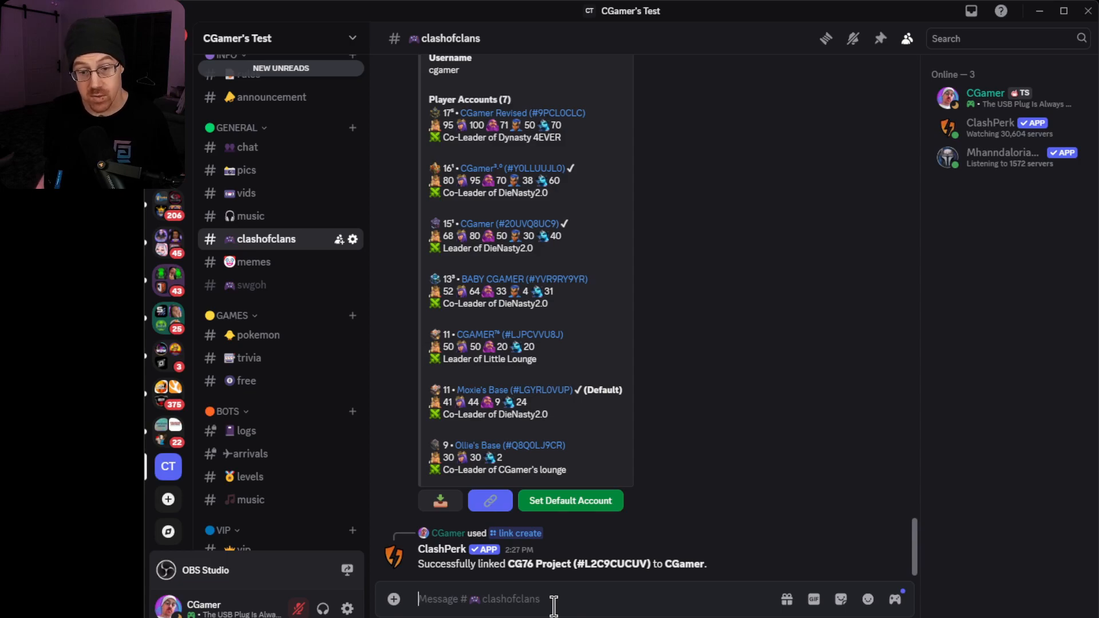
# Step: Run ClashPerk's /link create command in the clashofclans channel with the player tag of the account
pyautogui.write('/link')
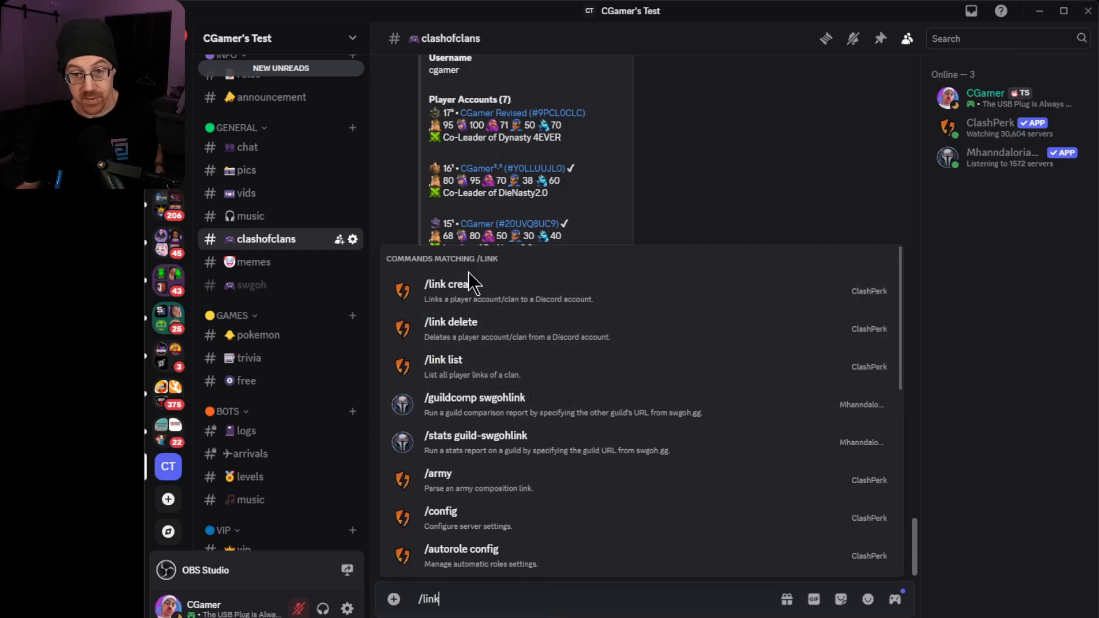
pyautogui.click(484, 285)
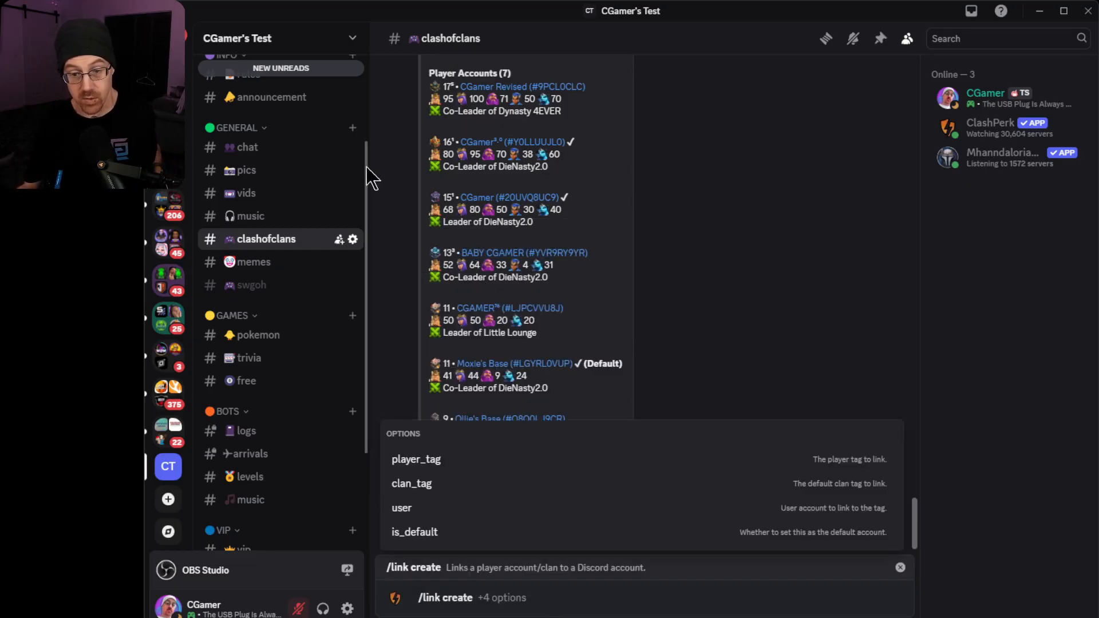
pyautogui.click(421, 458)
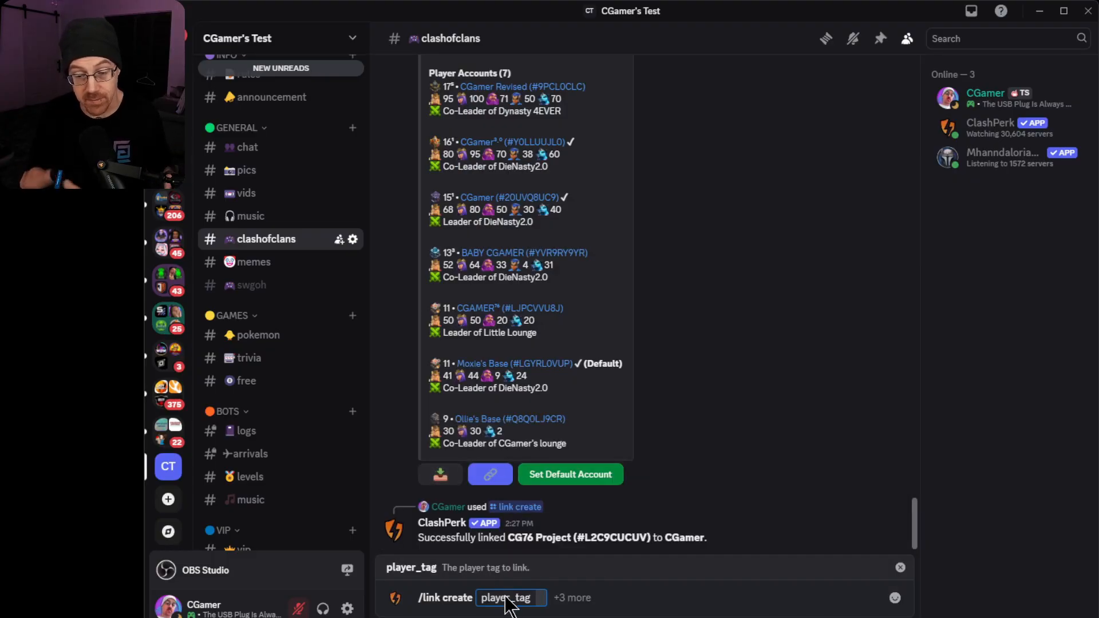
pyautogui.write('QGRVVJ9L2')
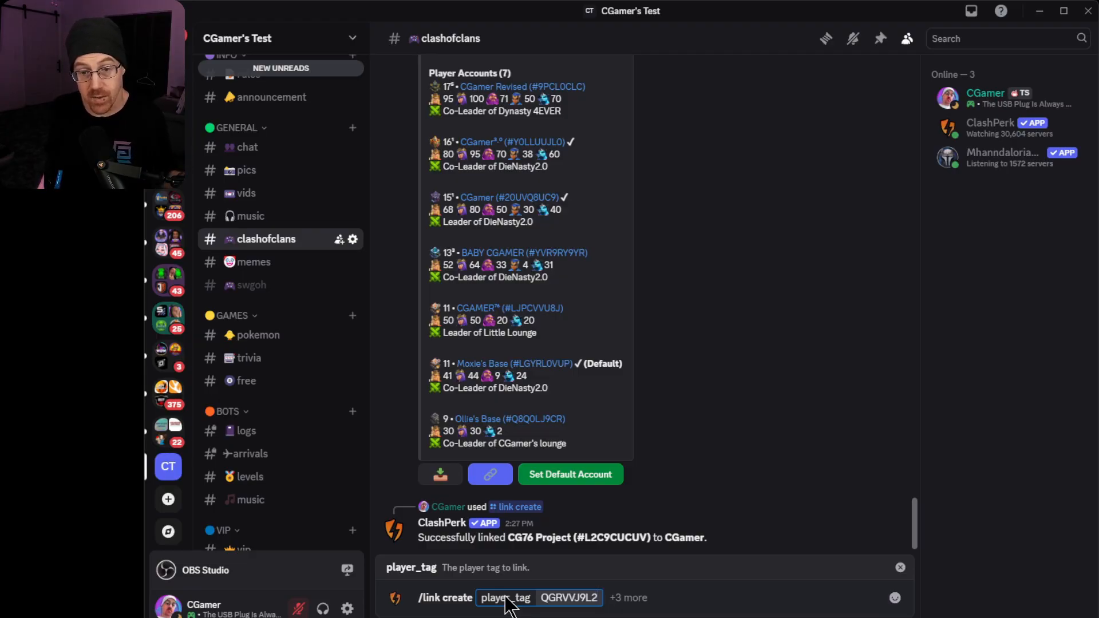
pyautogui.press('Return')
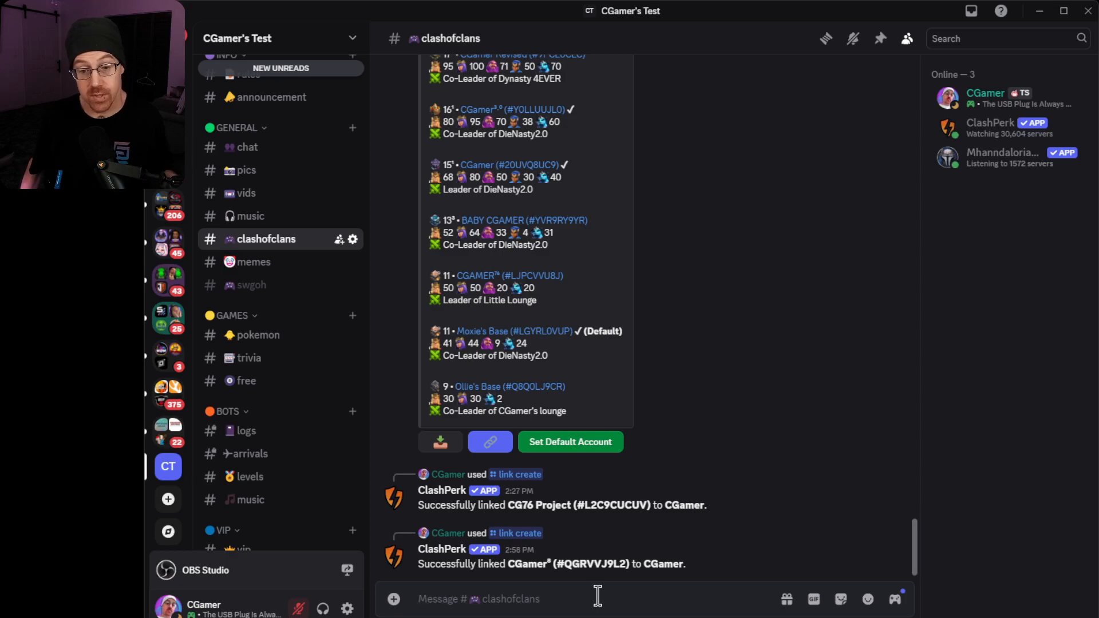
# Step: Run the /profile command for your own user and review the linked player accounts
pyautogui.write('/pr')
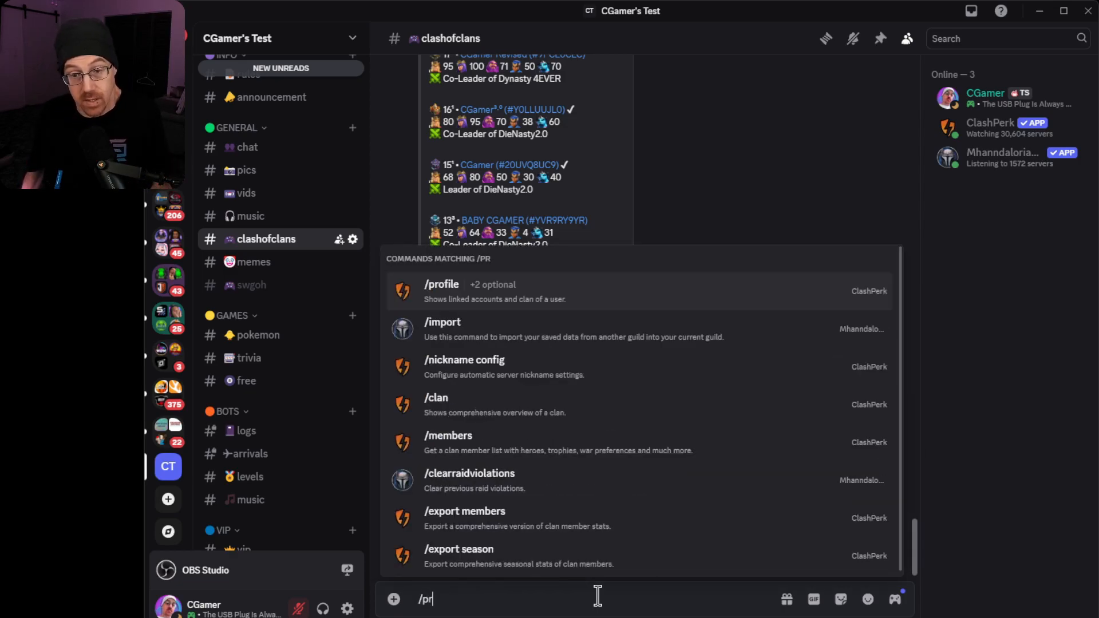
pyautogui.press('Return')
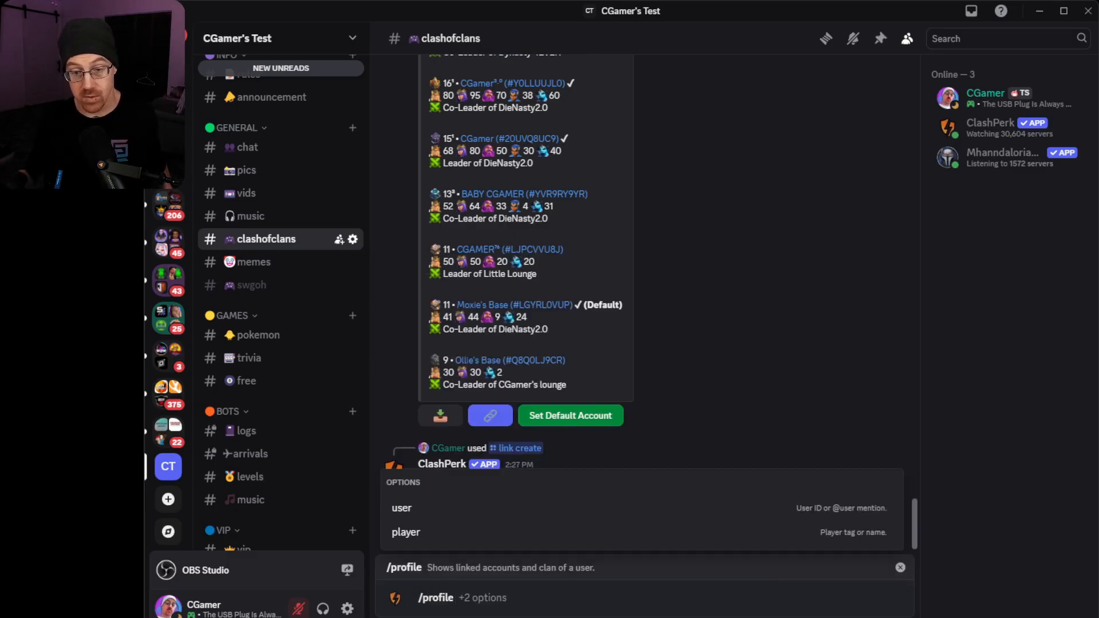
pyautogui.click(431, 511)
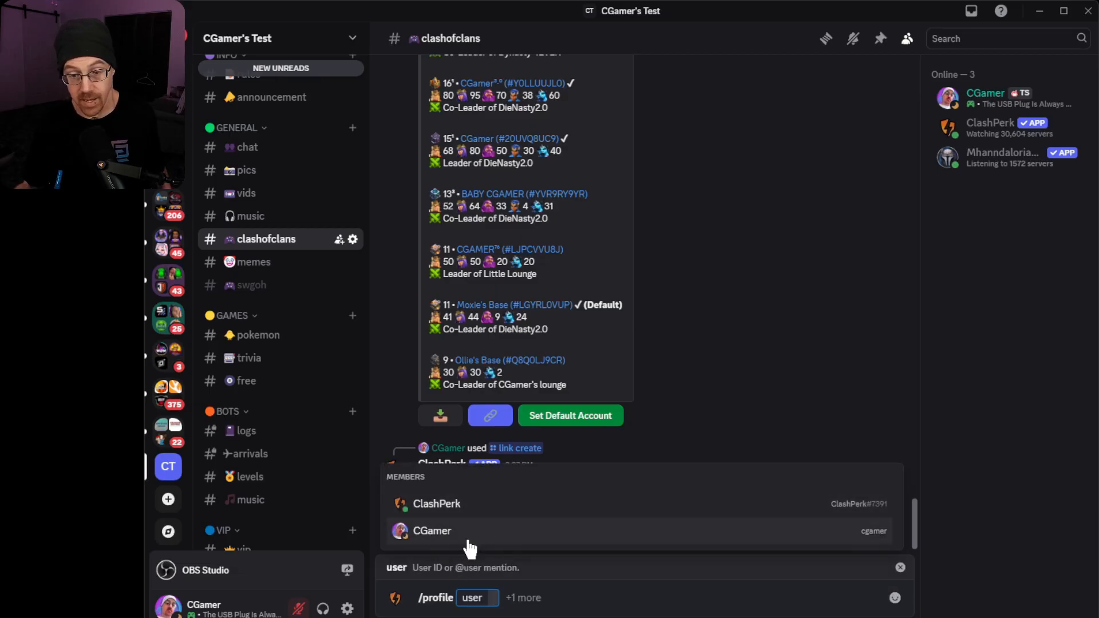
pyautogui.click(470, 531)
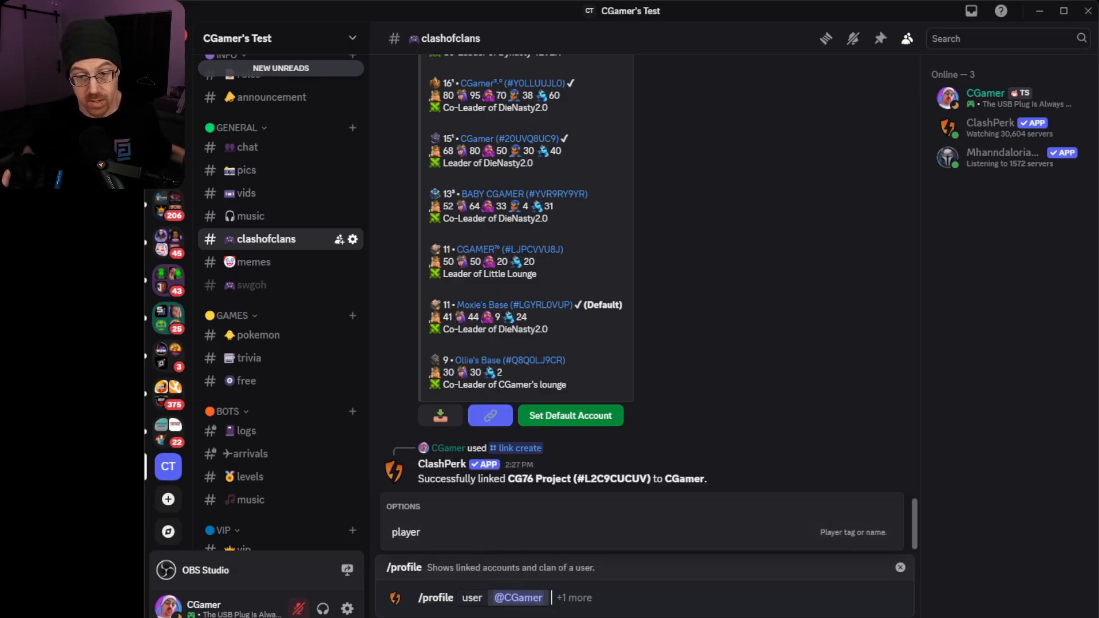
pyautogui.press('Return')
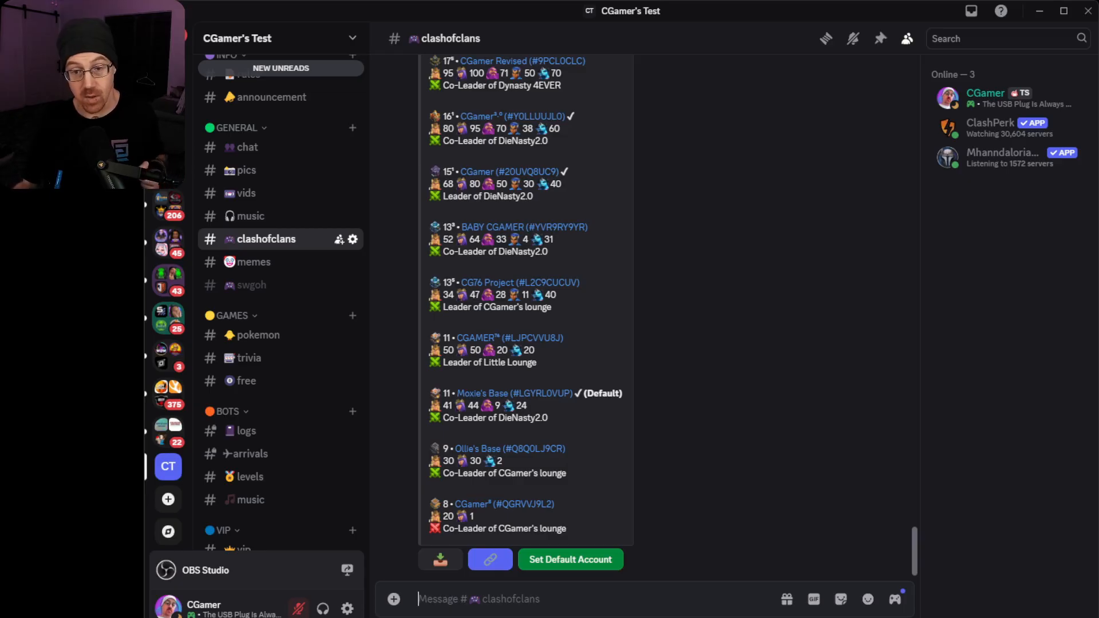
pyautogui.scroll(3, 513, 298)
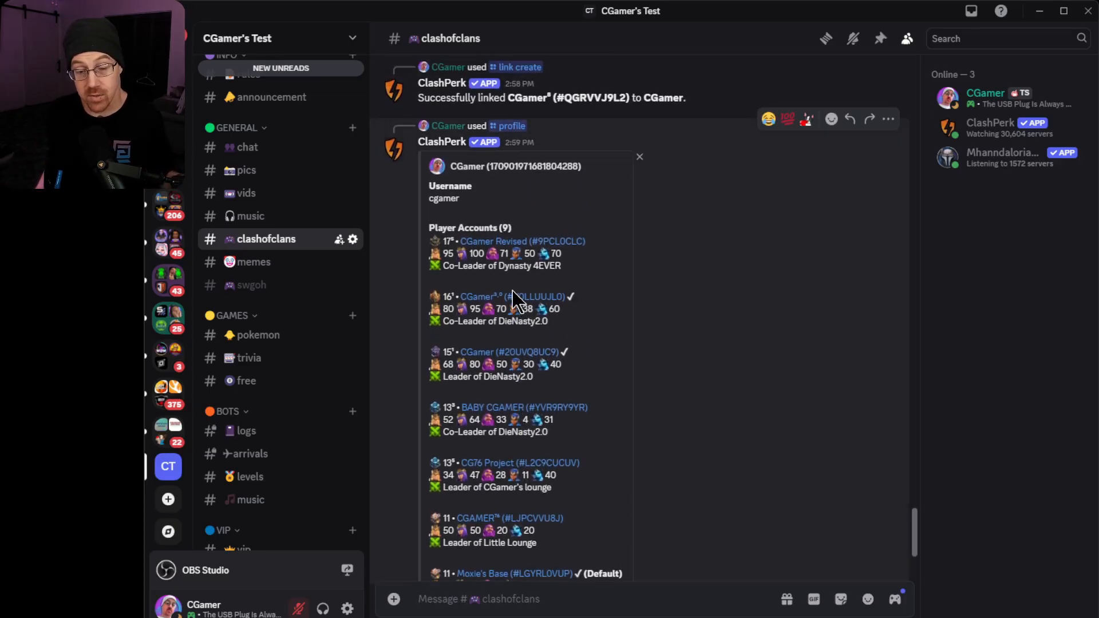
pyautogui.scroll(-3, 512, 290)
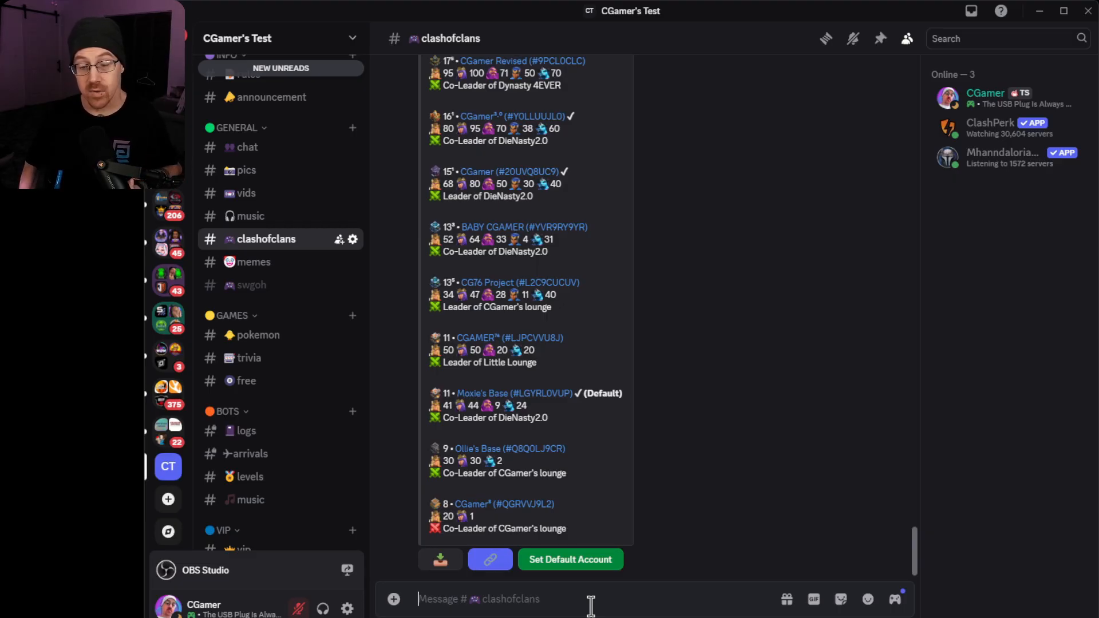
# Step: Set the town hall 17 player account as the profile's default account and check the updated list
pyautogui.click(591, 607)
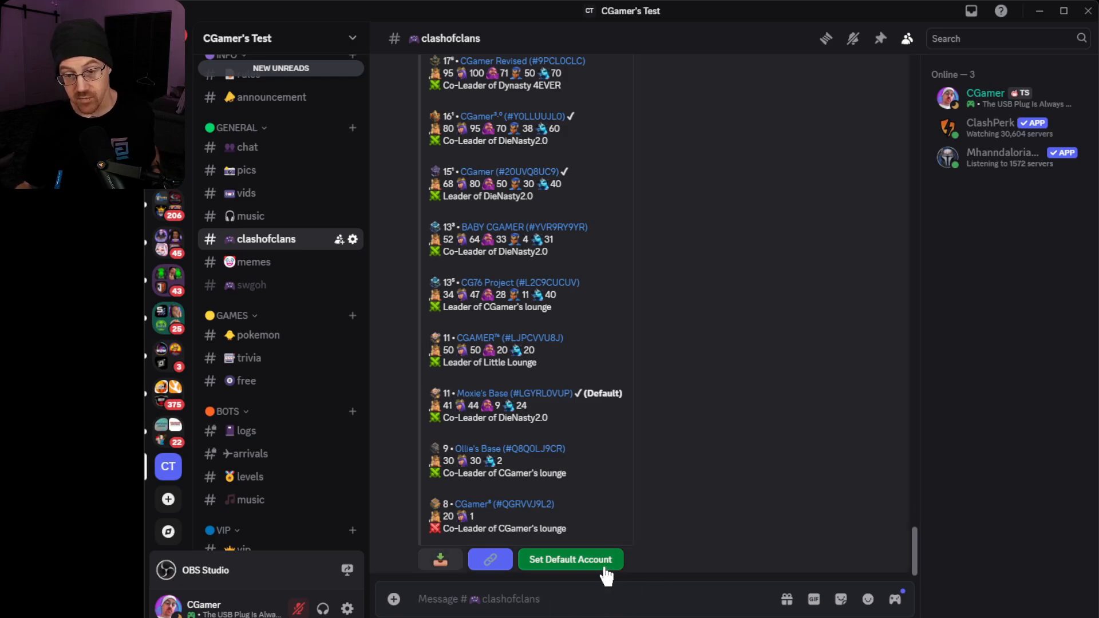
pyautogui.click(604, 574)
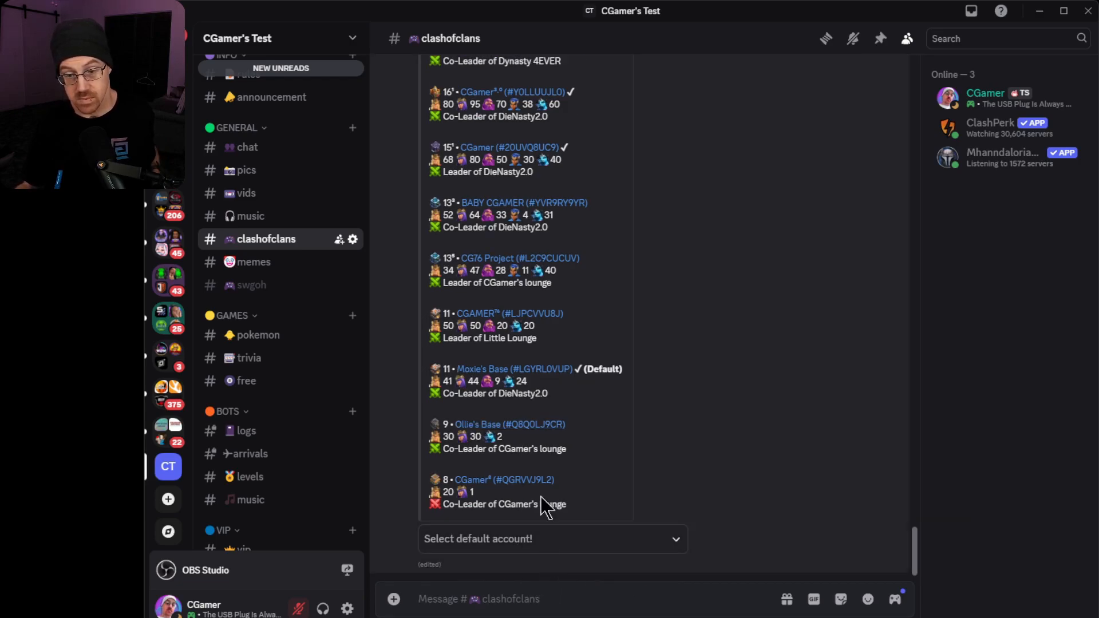
pyautogui.click(542, 538)
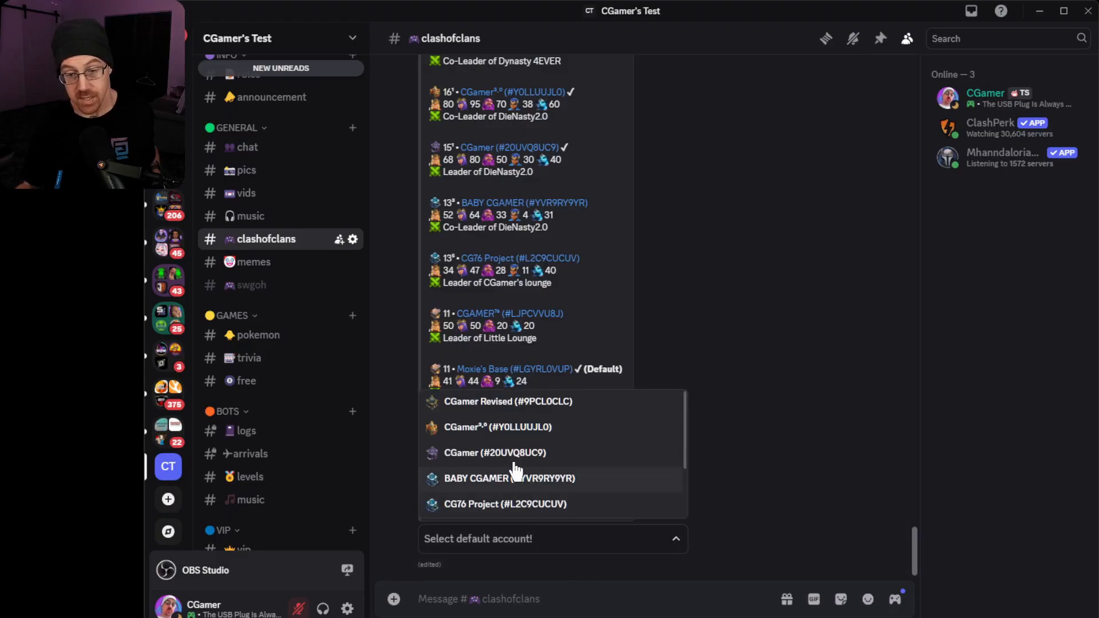
pyautogui.click(490, 412)
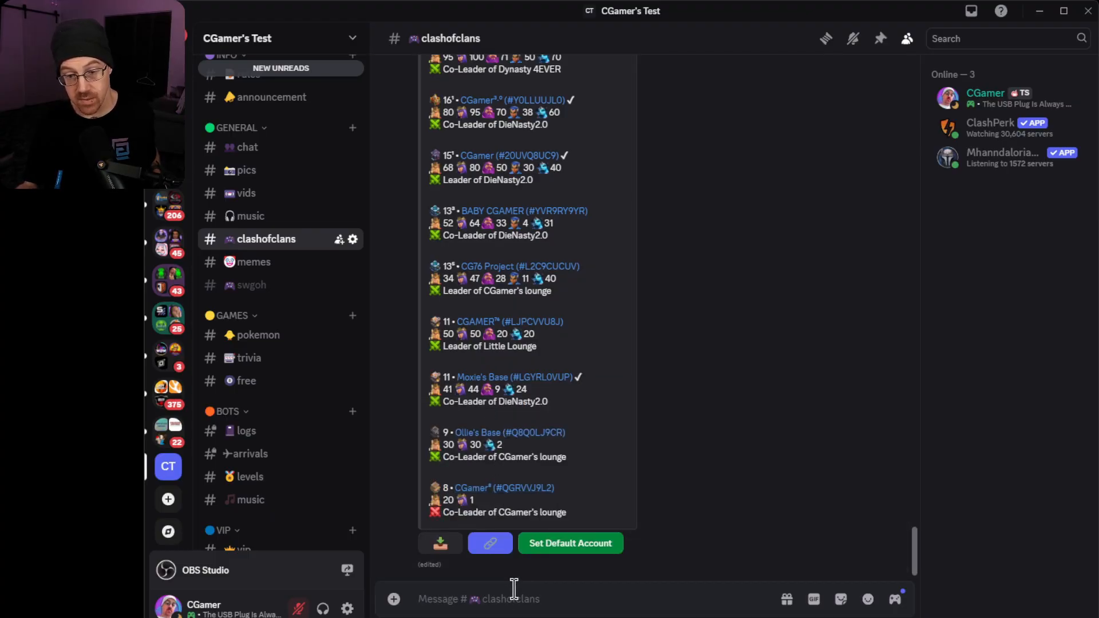
pyautogui.scroll(1, 529, 195)
pyautogui.scroll(3, 529, 197)
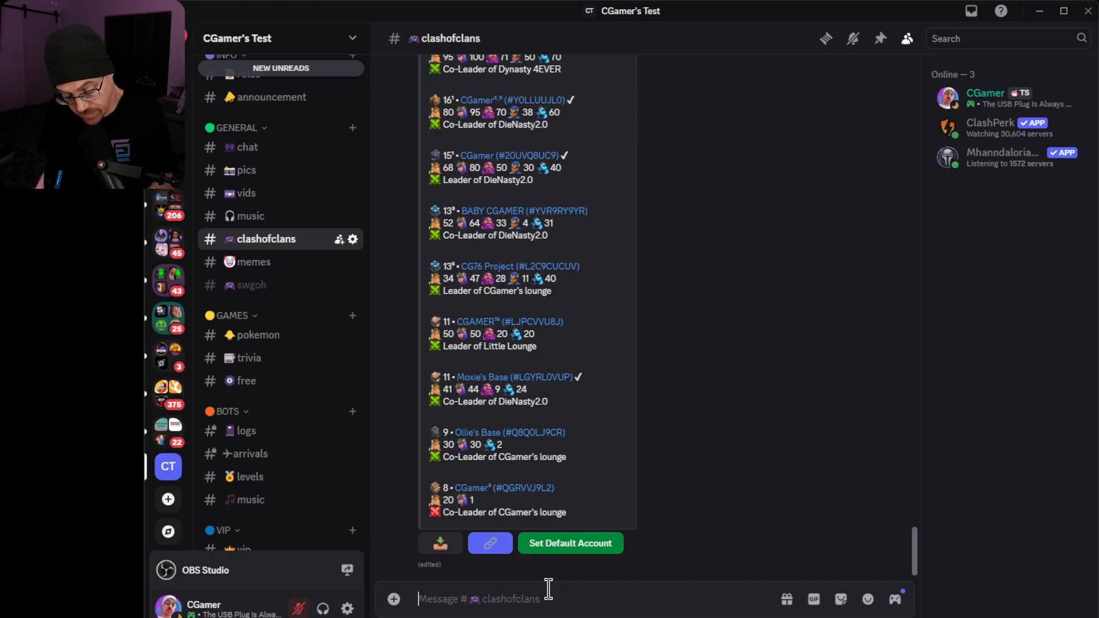
pyautogui.write('/au')
pyautogui.write('to')
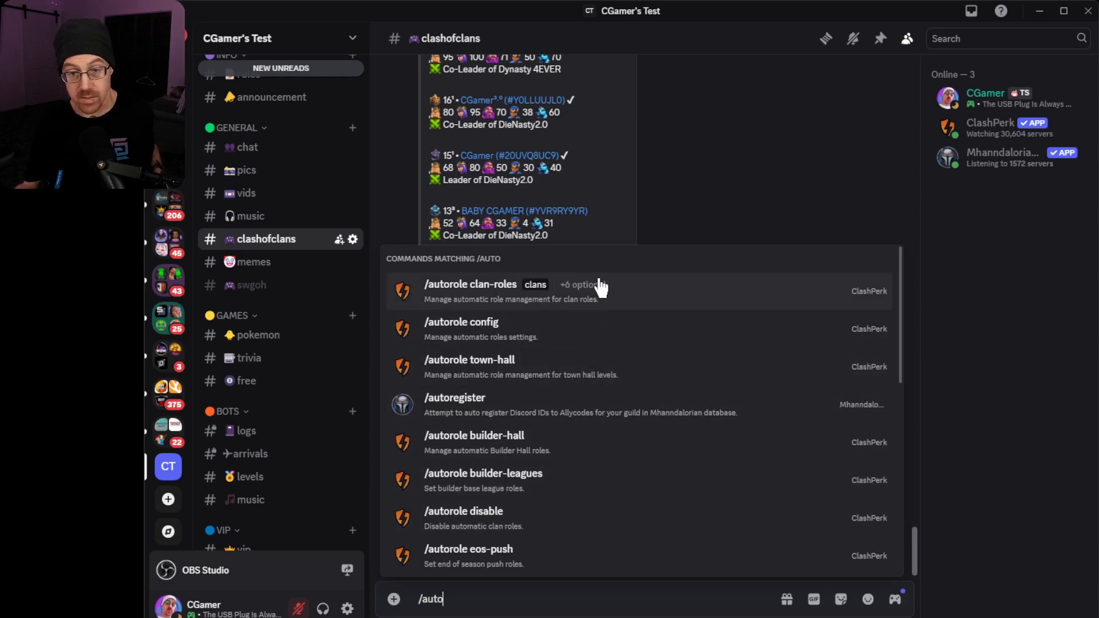
pyautogui.click(702, 310)
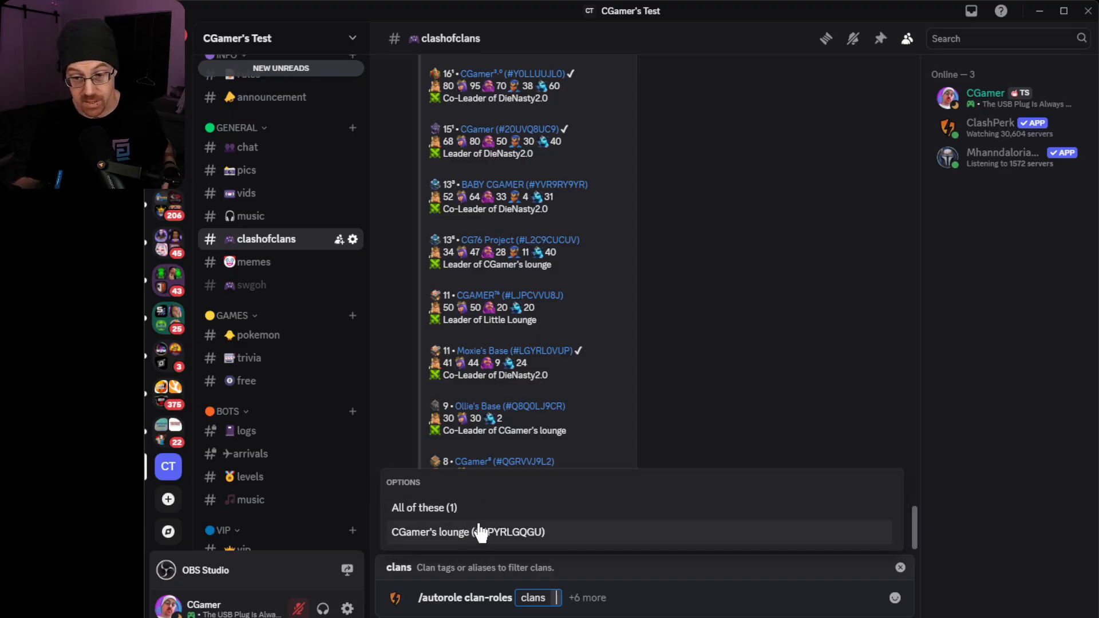
pyautogui.click(479, 532)
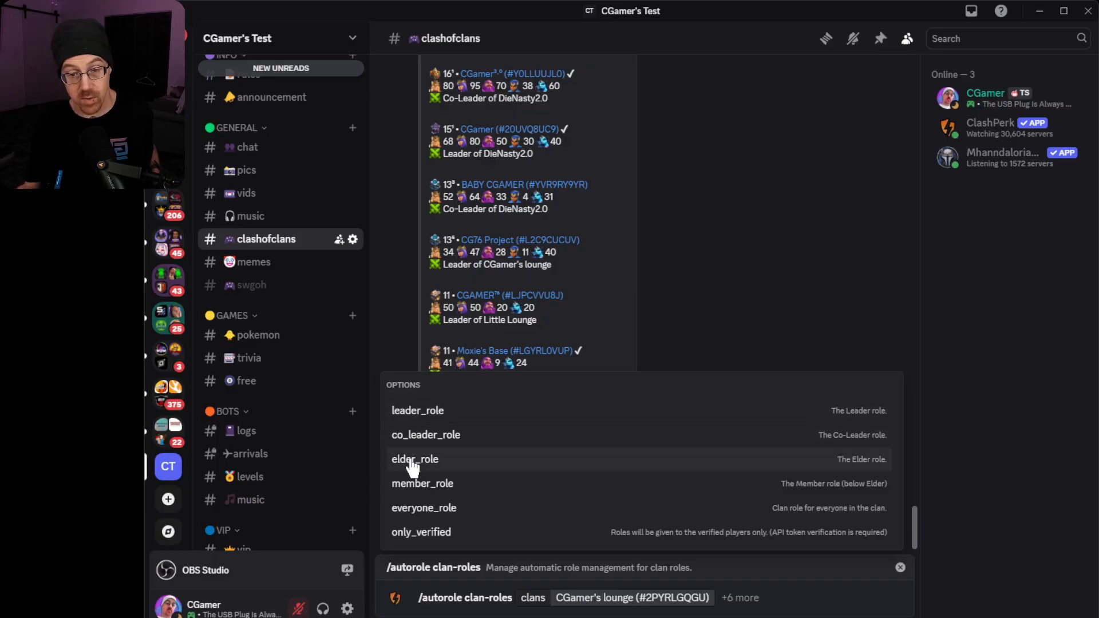
pyautogui.click(416, 424)
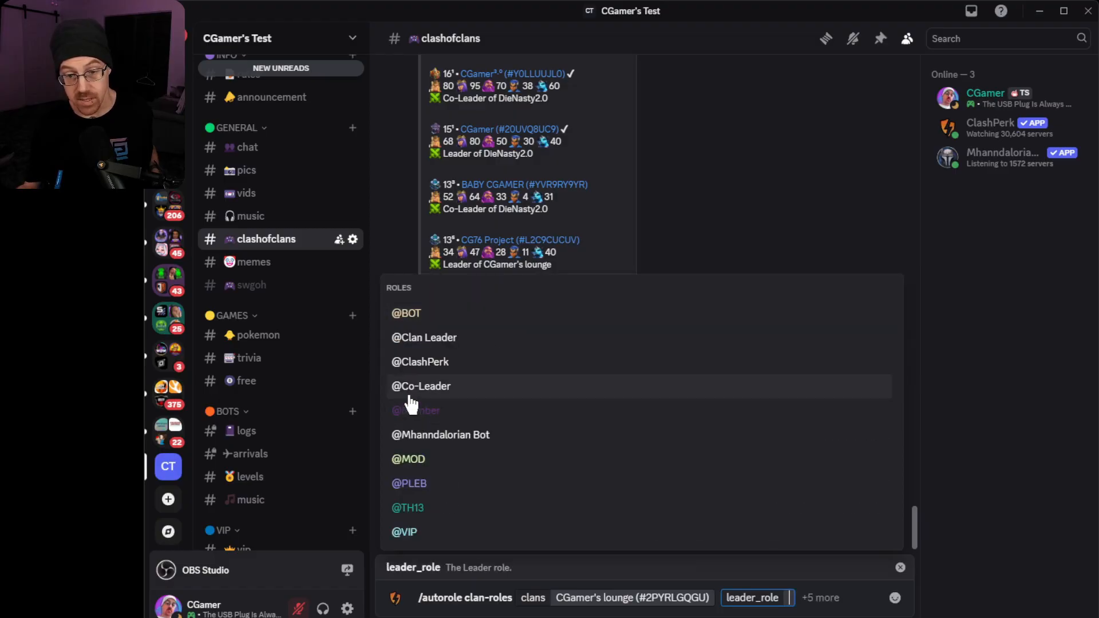
pyautogui.click(444, 341)
pyautogui.click(873, 582)
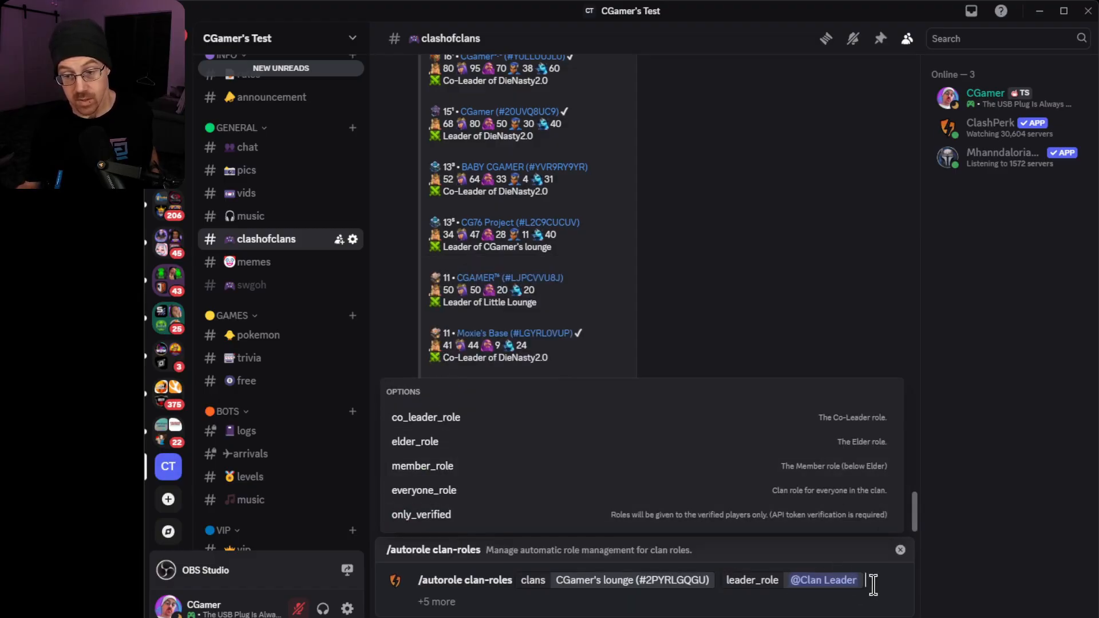
pyautogui.click(452, 418)
pyautogui.click(435, 367)
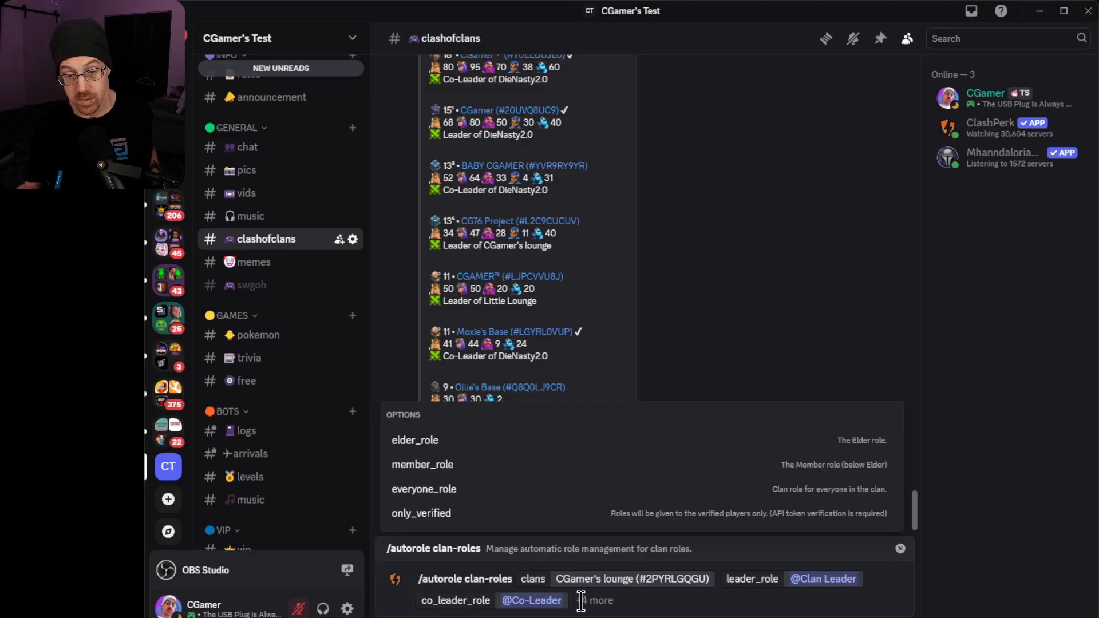
pyautogui.click(434, 463)
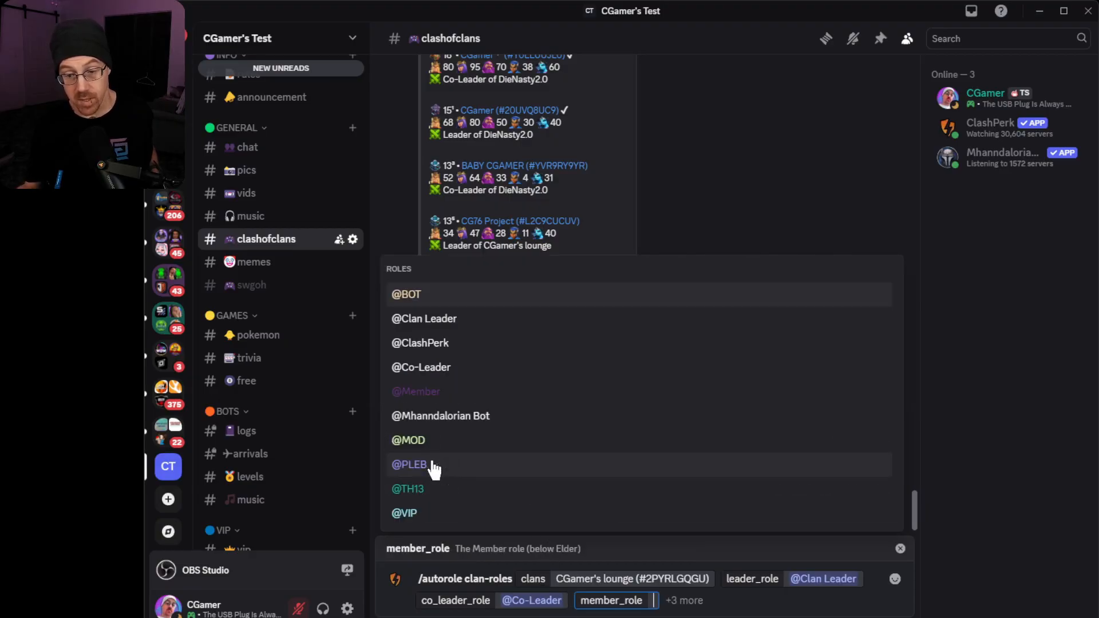
pyautogui.click(430, 403)
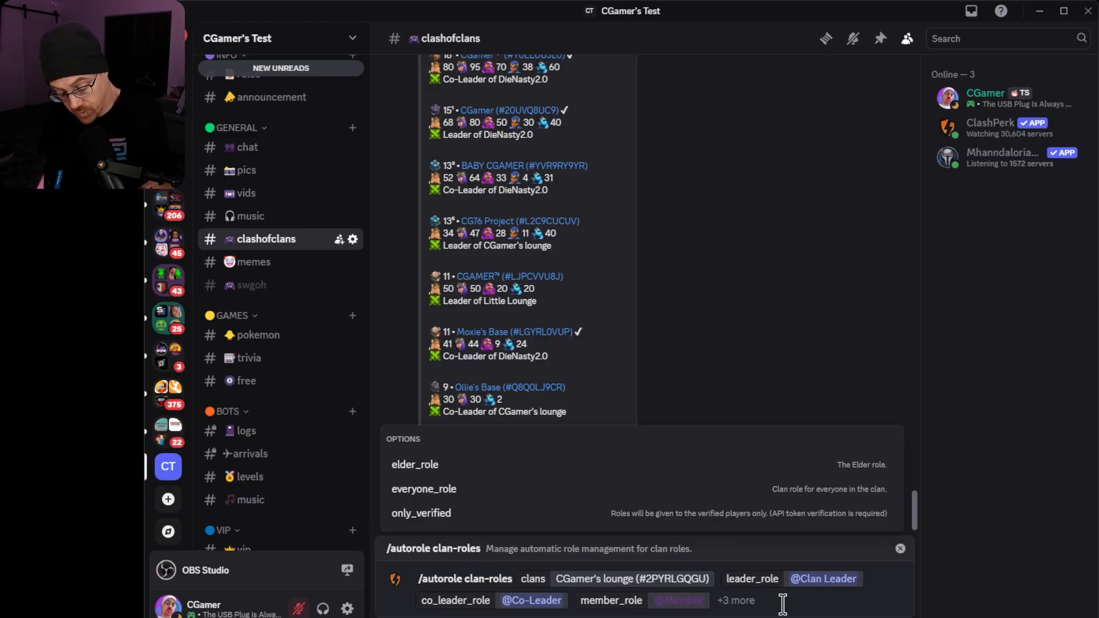
# Step: Submit the clan-roles command, and start the /autorole config command with auto_update_roles set to Yes
pyautogui.press('Return')
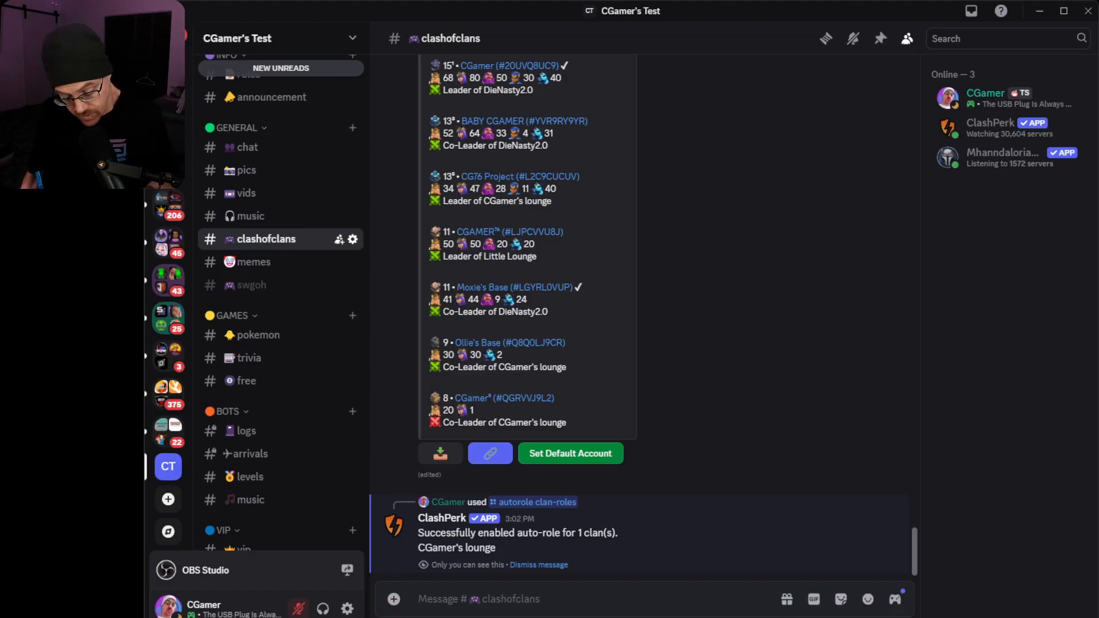
pyautogui.write('/a')
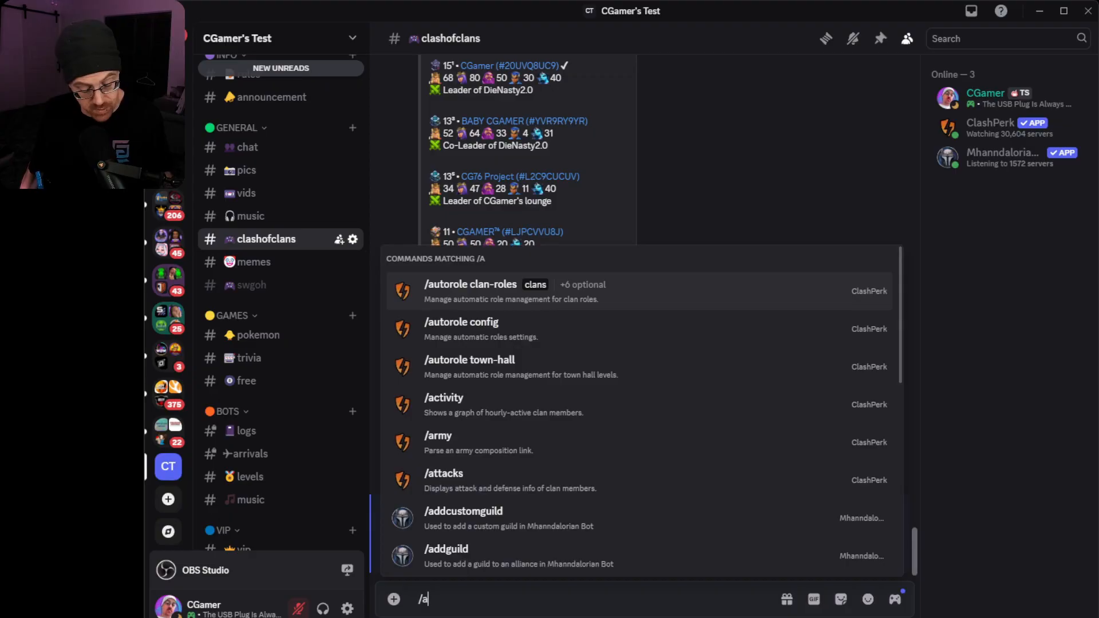
pyautogui.write('uto')
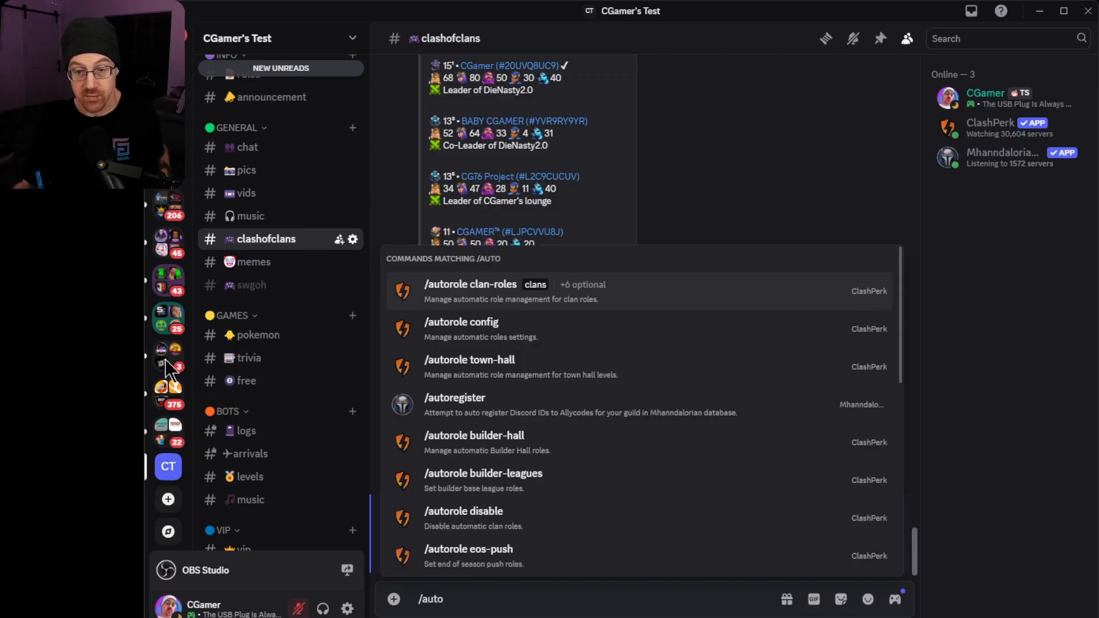
pyautogui.click(541, 342)
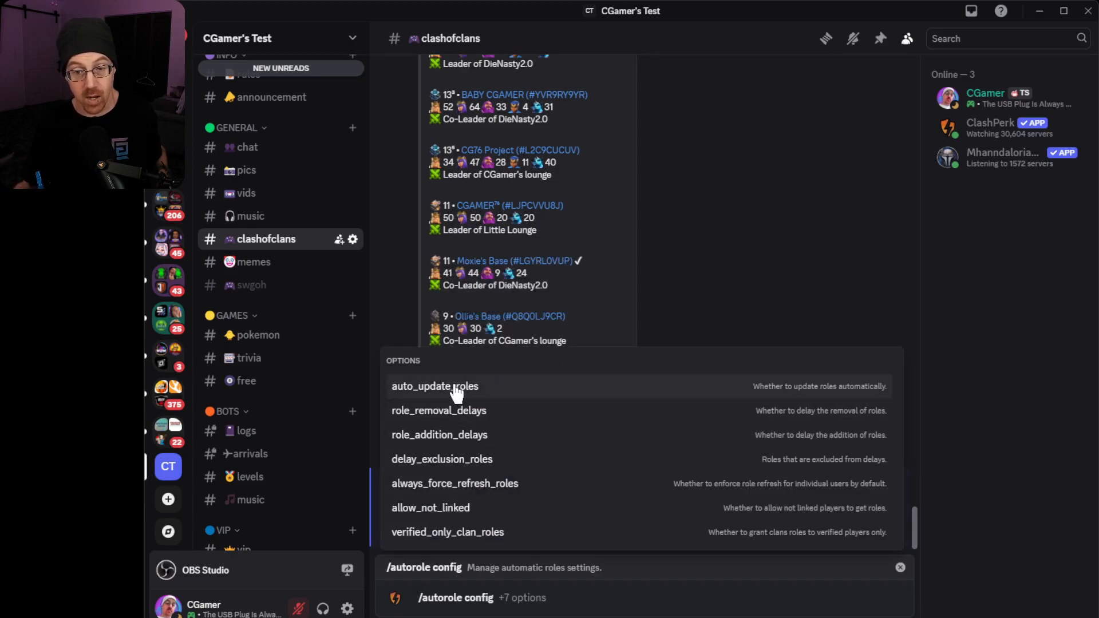
pyautogui.click(456, 388)
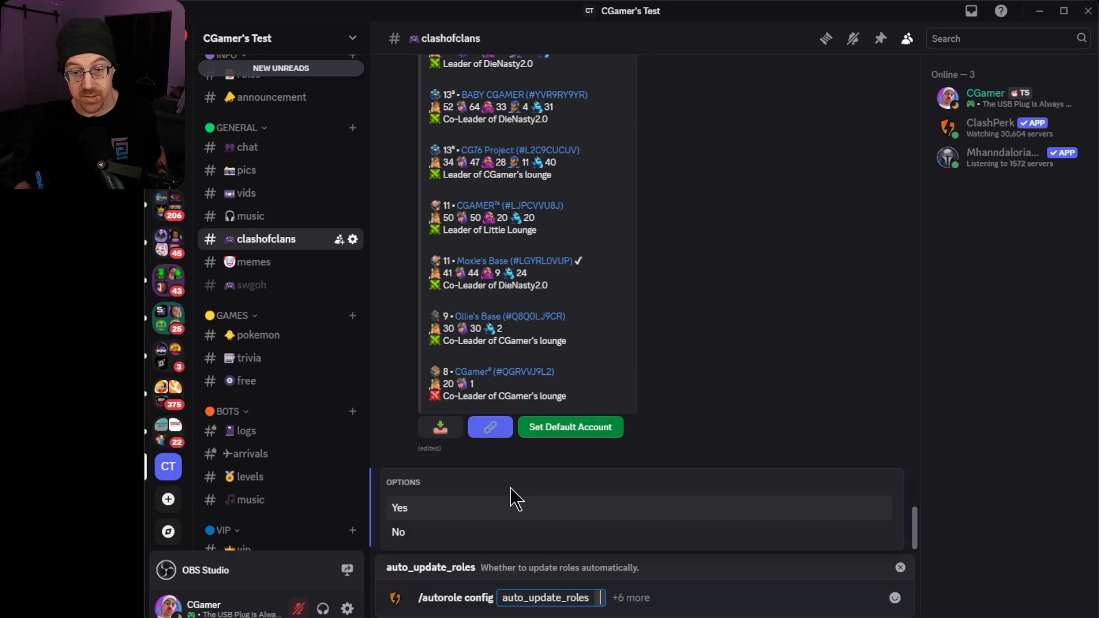
pyautogui.click(456, 511)
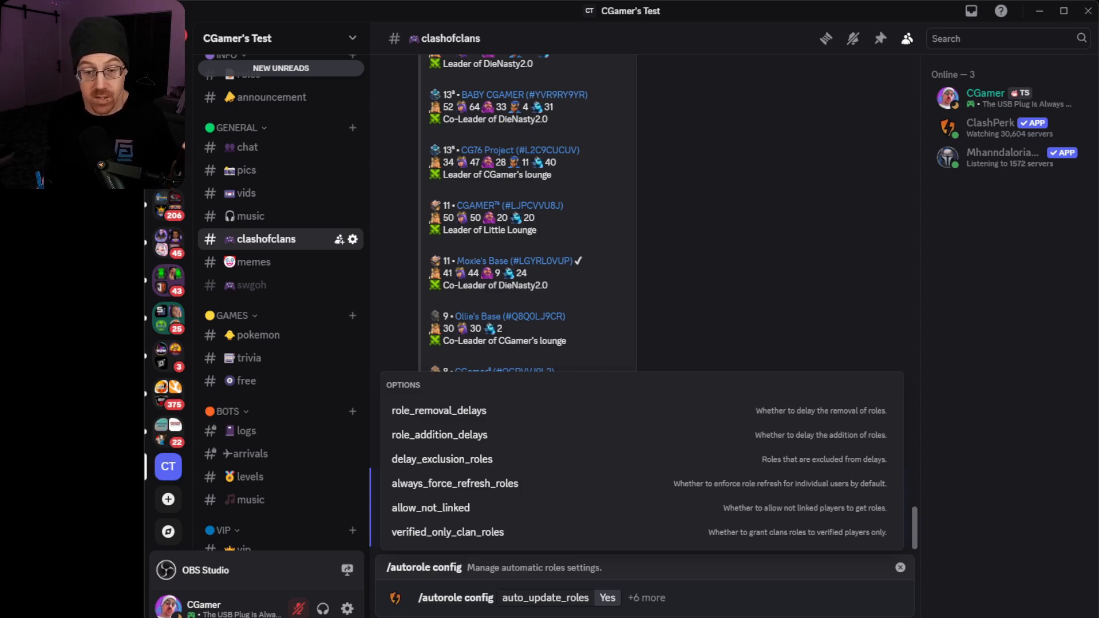
# Step: Add role_removal_delays of 7d and role_addition_delays of 24h to the autorole config command
pyautogui.click(452, 410)
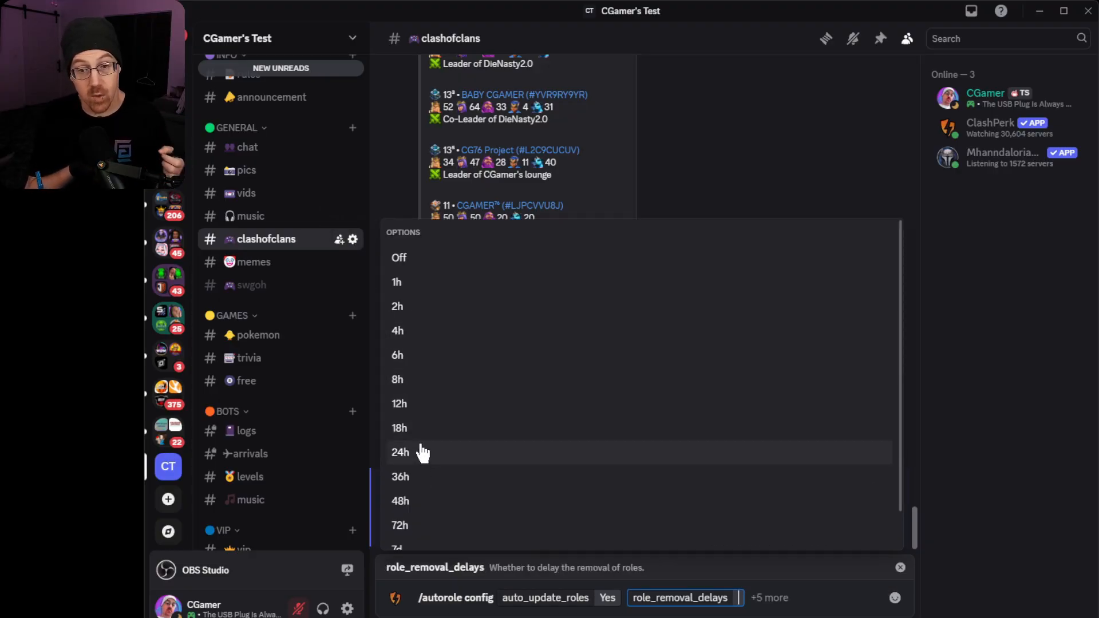
pyautogui.scroll(-1, 422, 454)
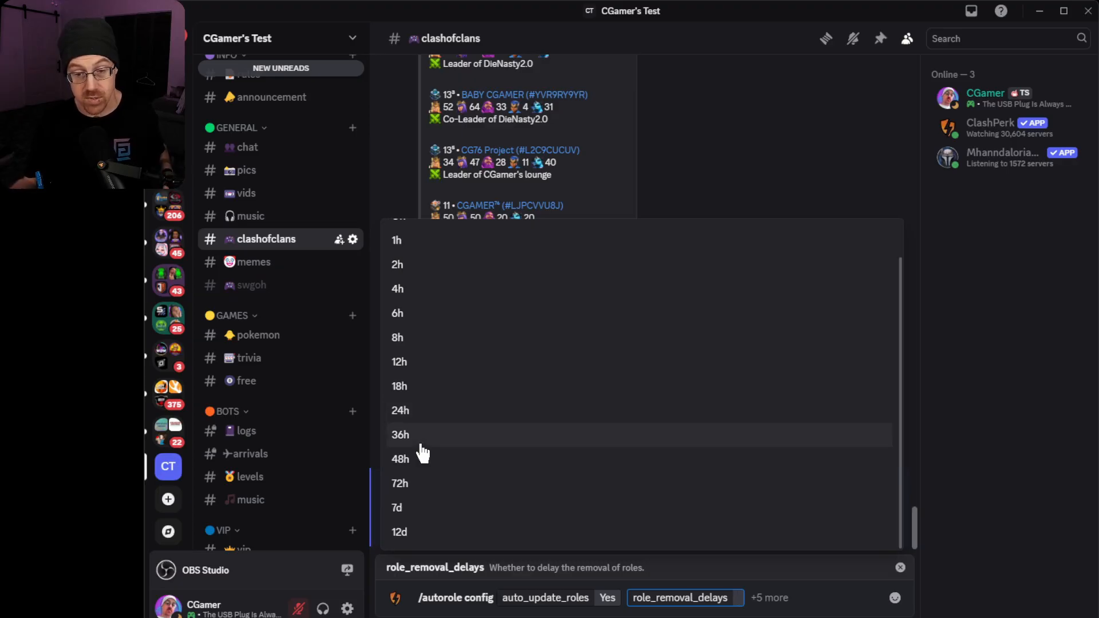
pyautogui.click(433, 508)
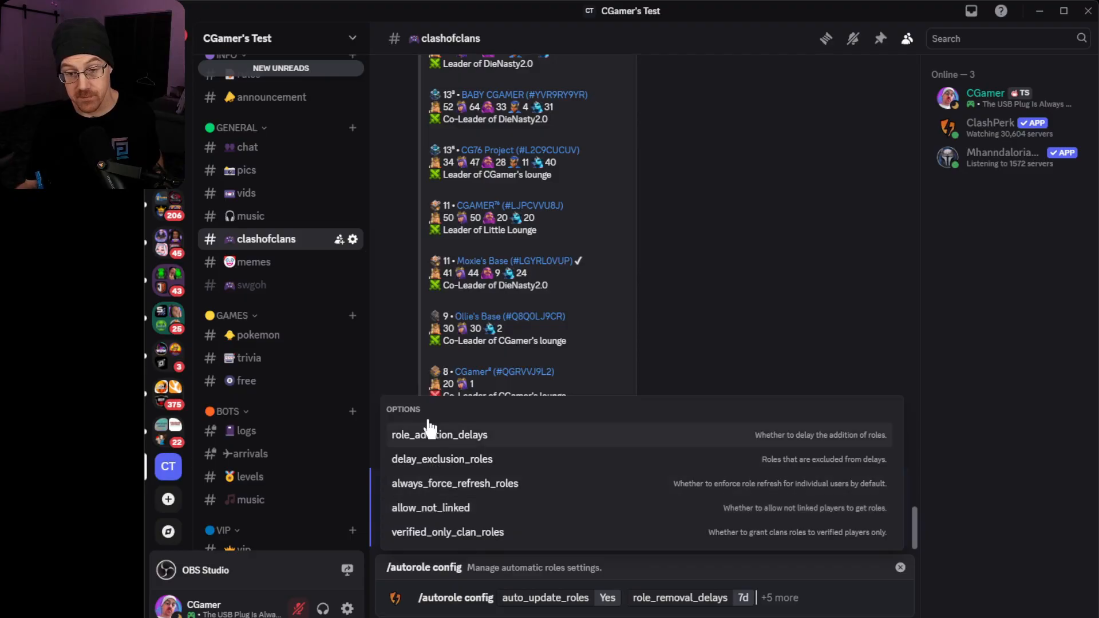
pyautogui.click(526, 445)
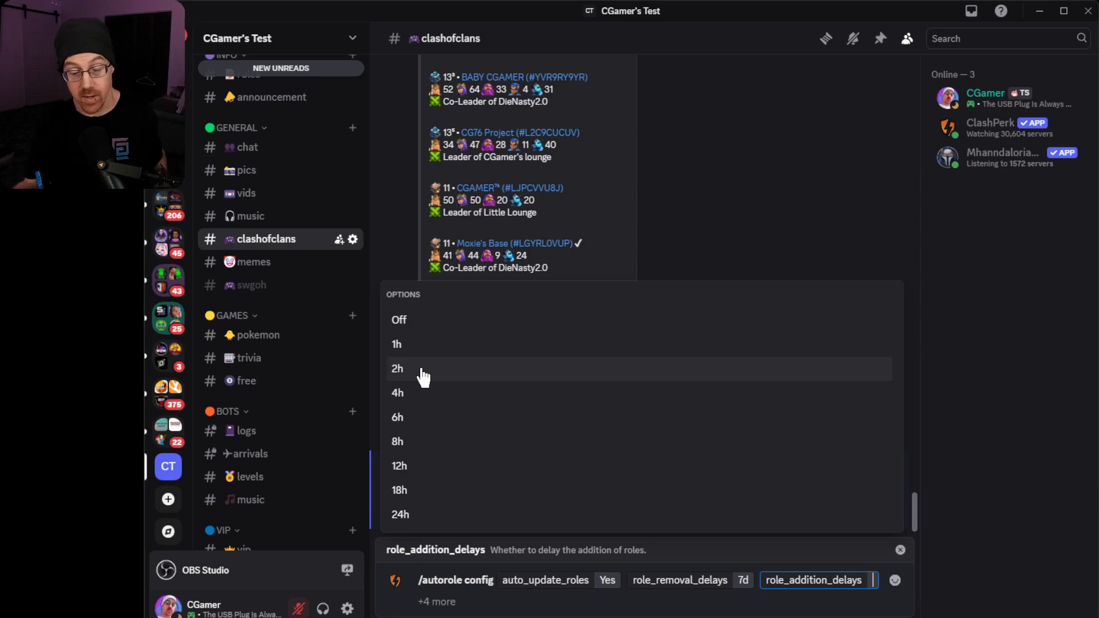
pyautogui.click(421, 515)
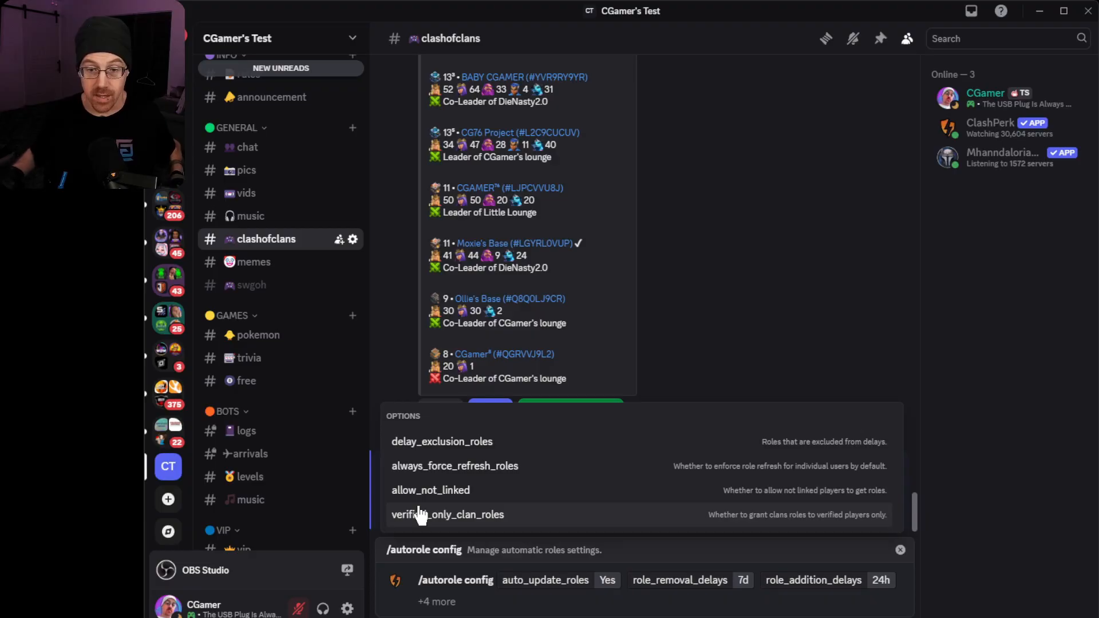
# Step: Set delay_exclusion_roles to Town Hall Roles and submit the autorole config command
pyautogui.click(435, 451)
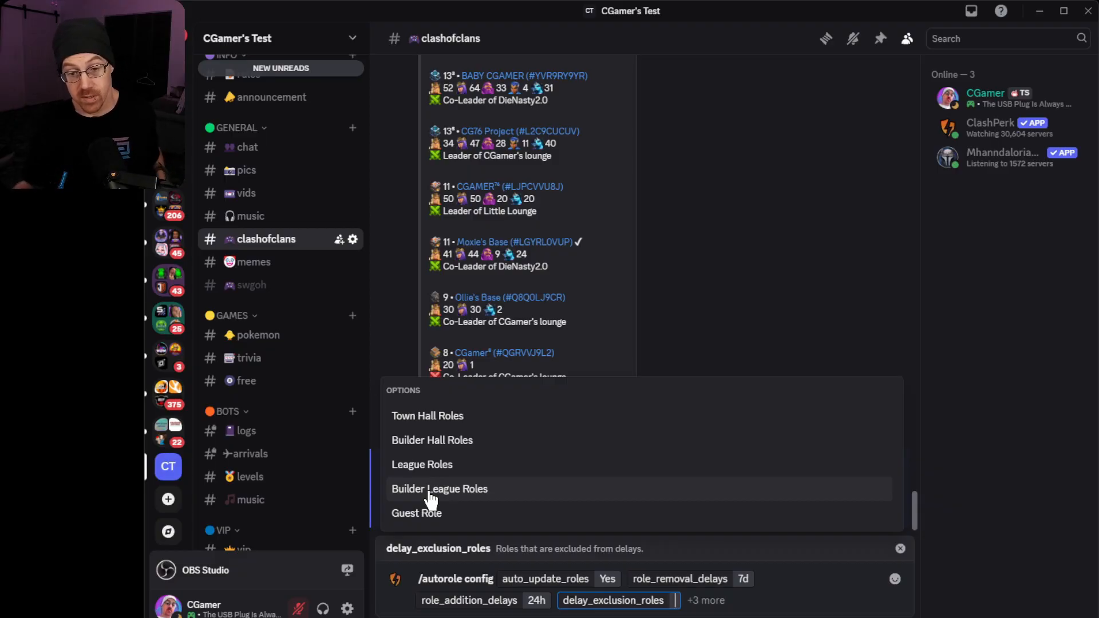
pyautogui.click(429, 417)
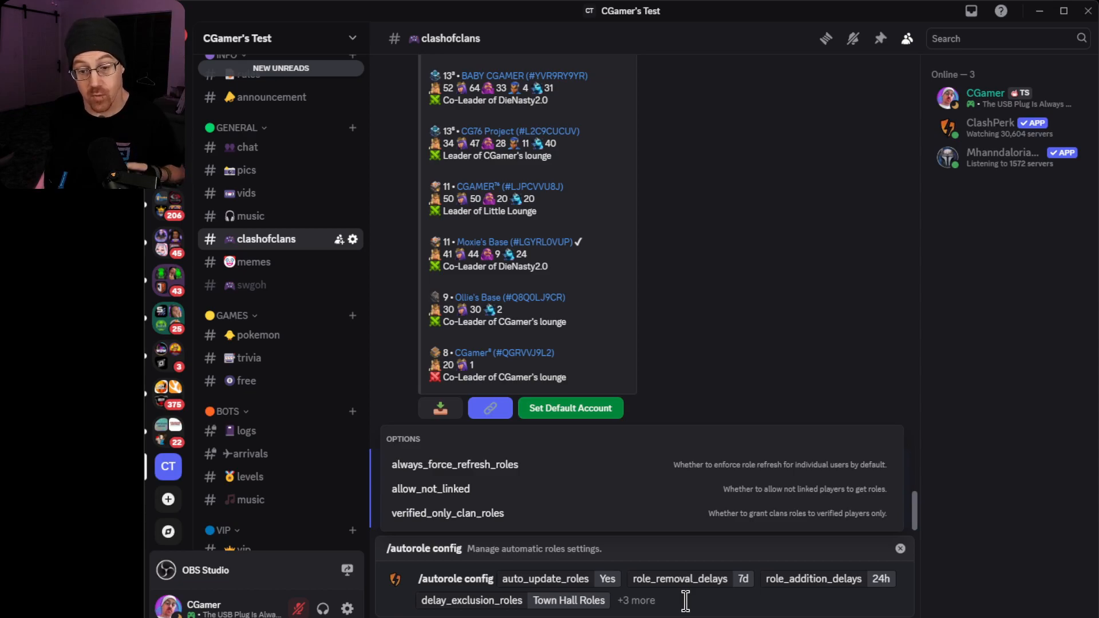
pyautogui.press('Return')
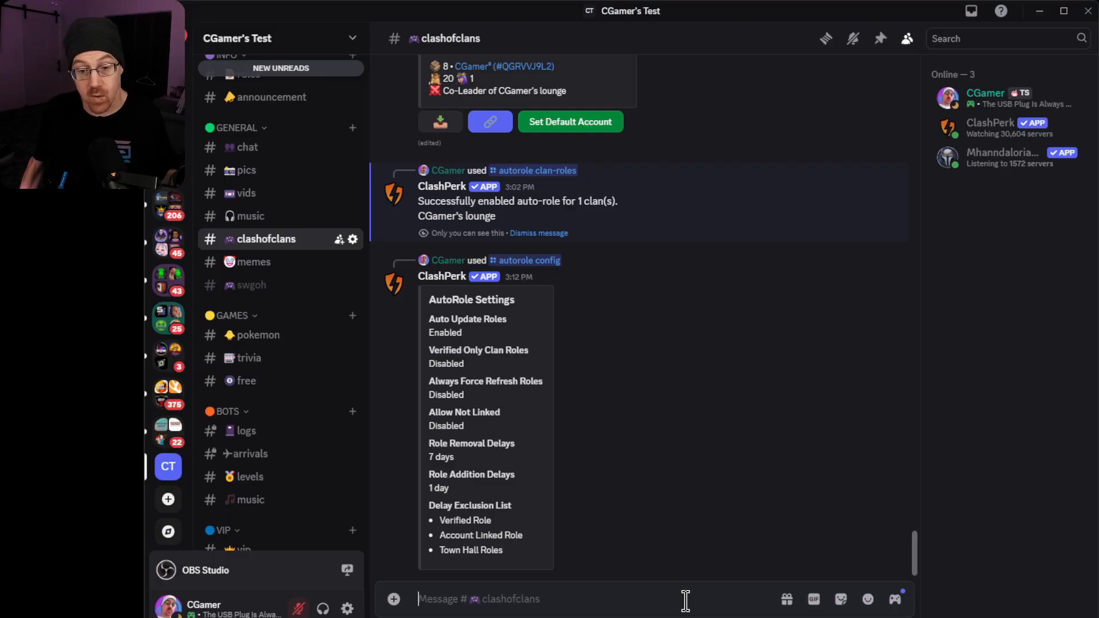
# Step: Review the earlier town-hall role listing in the channel and the roles assigned to your own member profile
pyautogui.scroll(10, 506, 422)
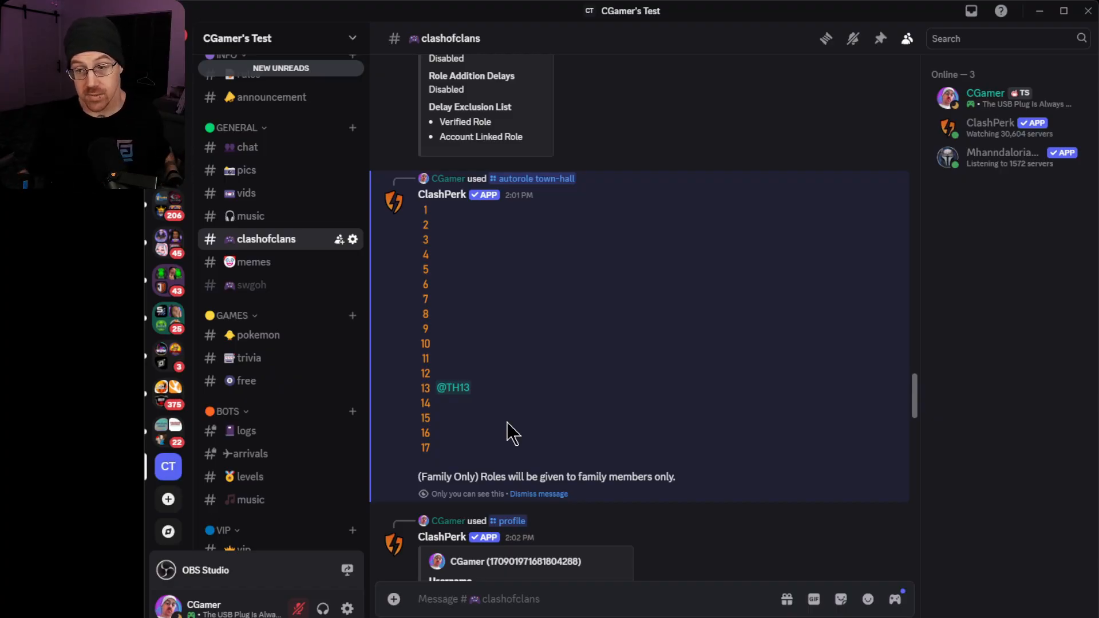
pyautogui.click(967, 106)
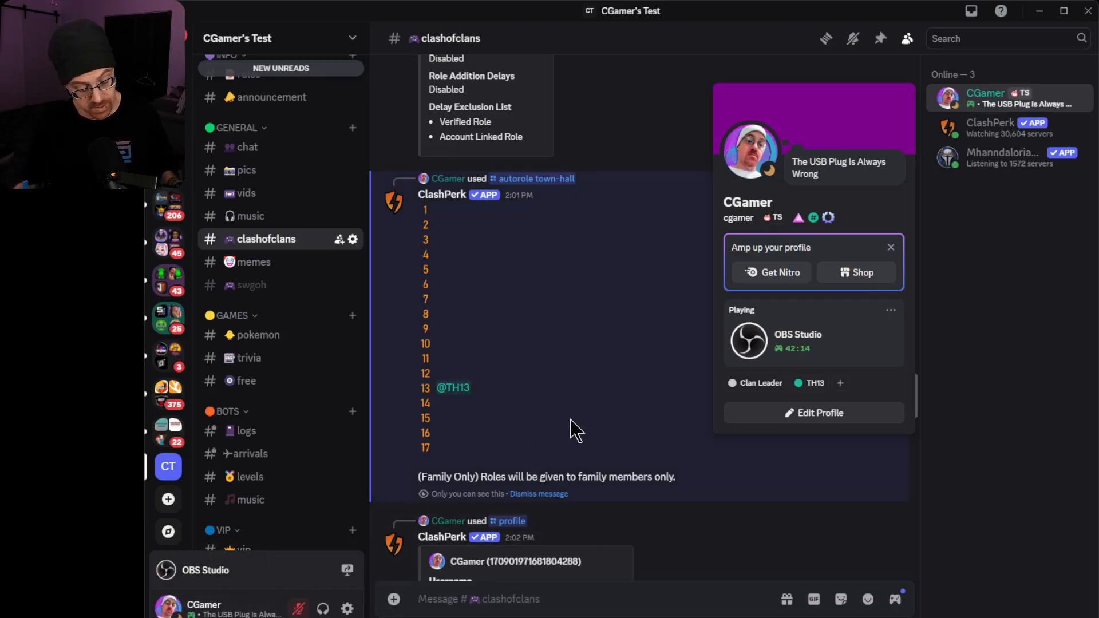
pyautogui.scroll(-15, 570, 420)
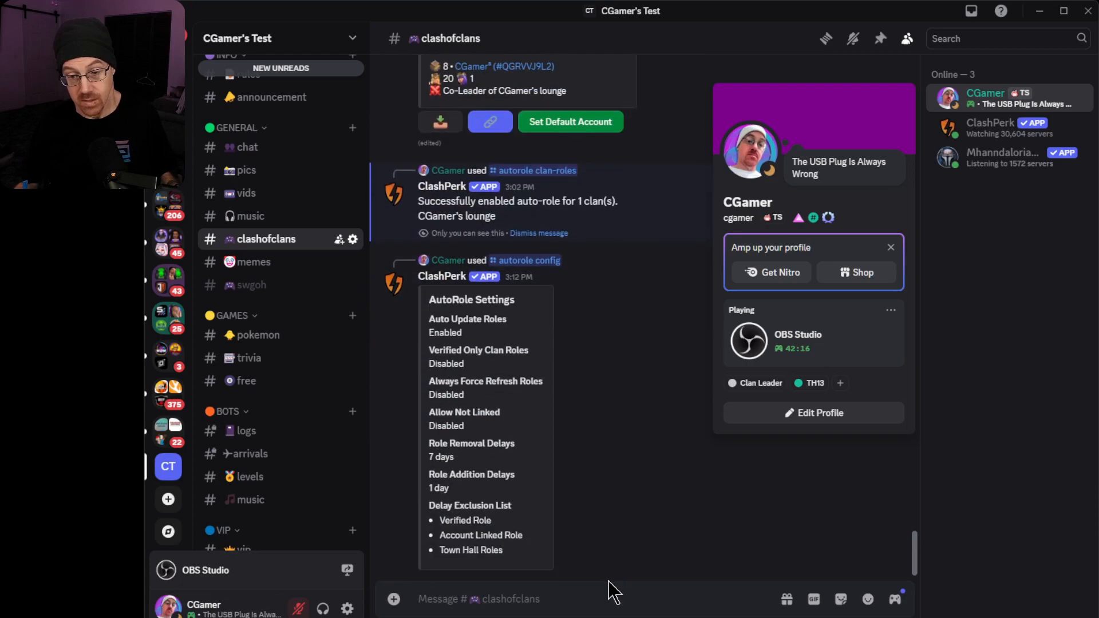
pyautogui.click(632, 598)
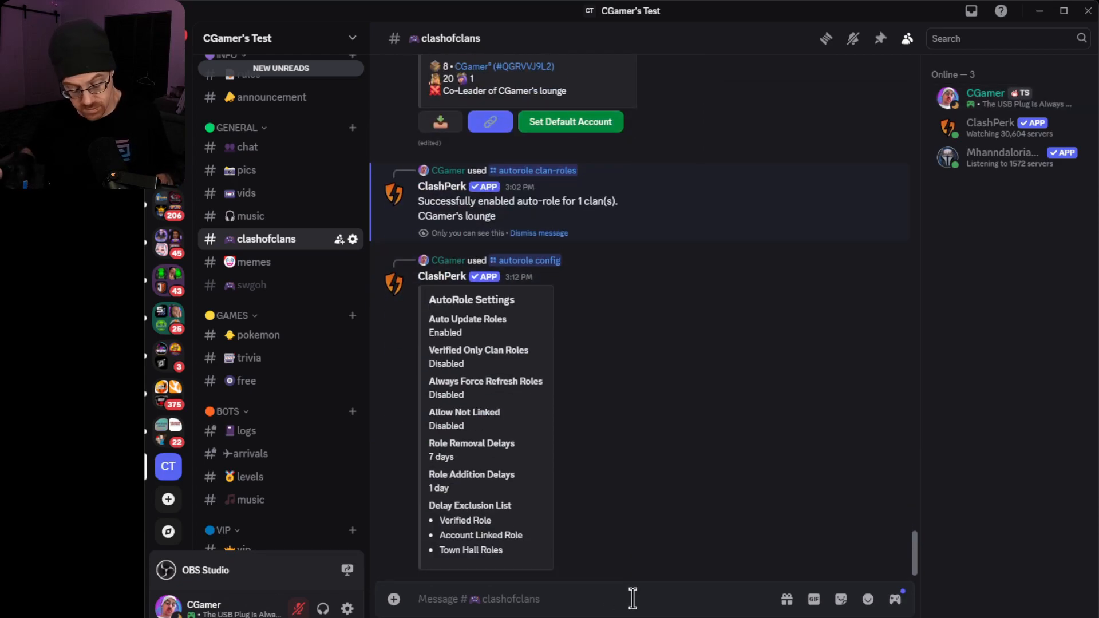
pyautogui.write('/autorole')
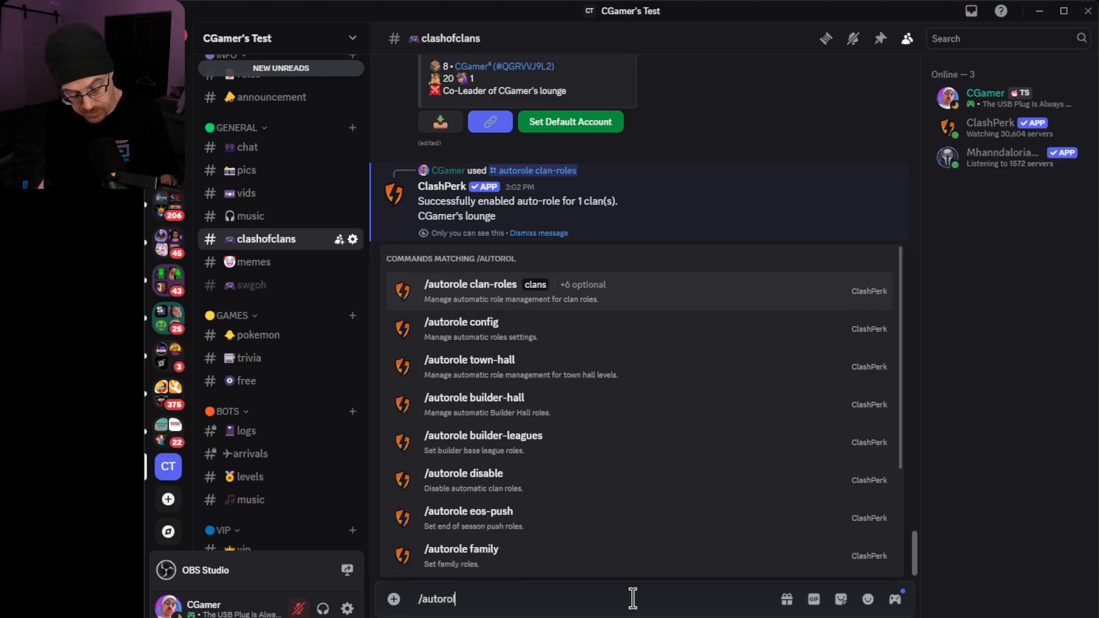
pyautogui.click(515, 378)
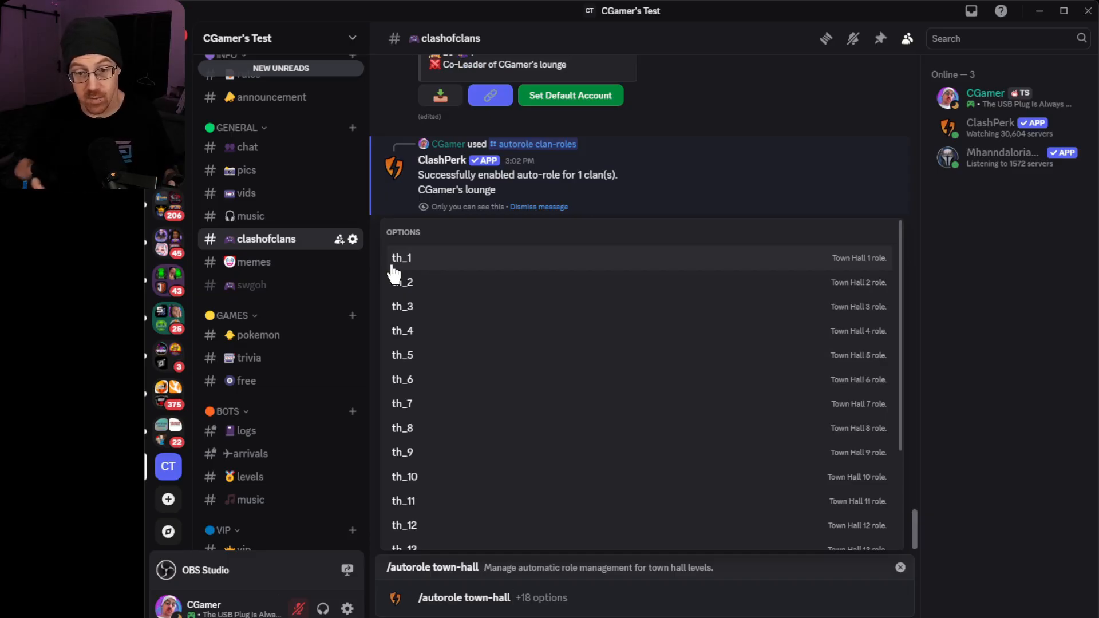
pyautogui.scroll(-3, 393, 274)
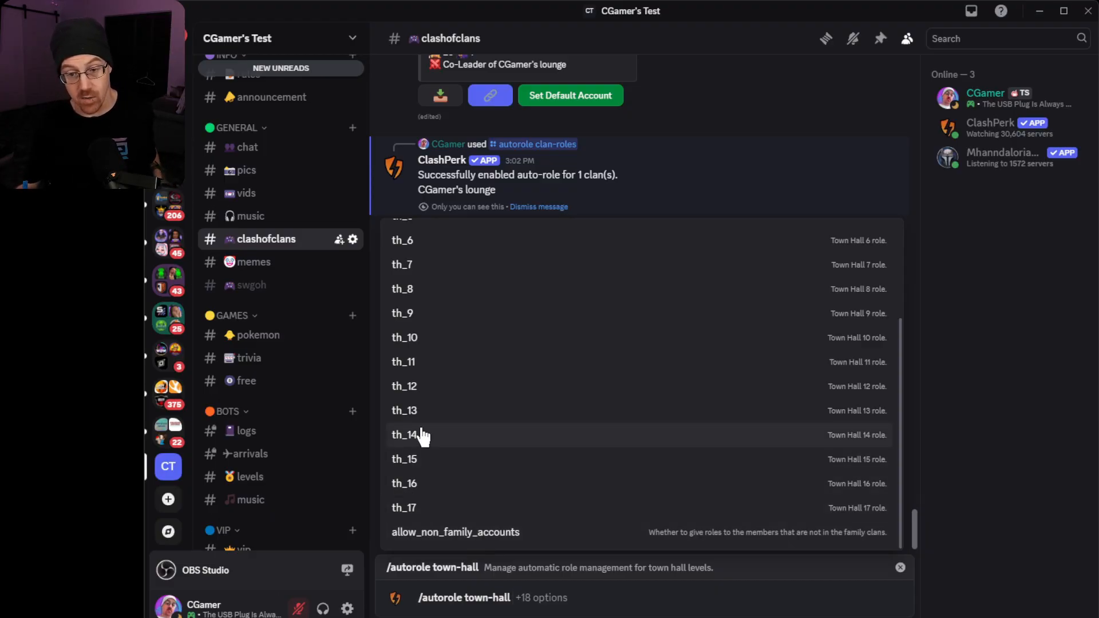
pyautogui.click(428, 411)
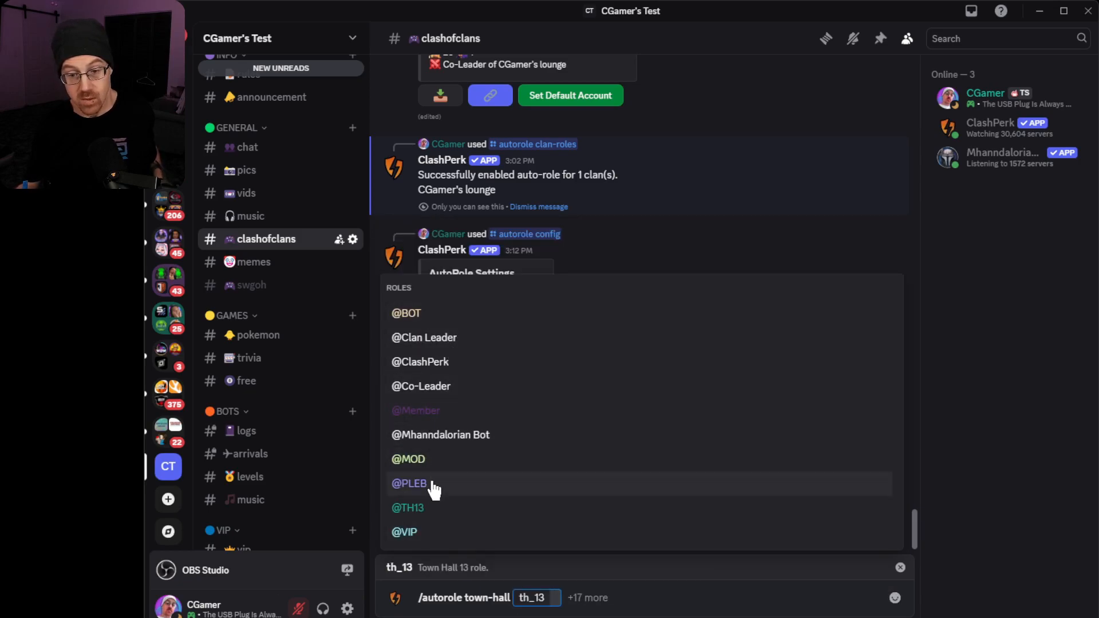
pyautogui.click(428, 507)
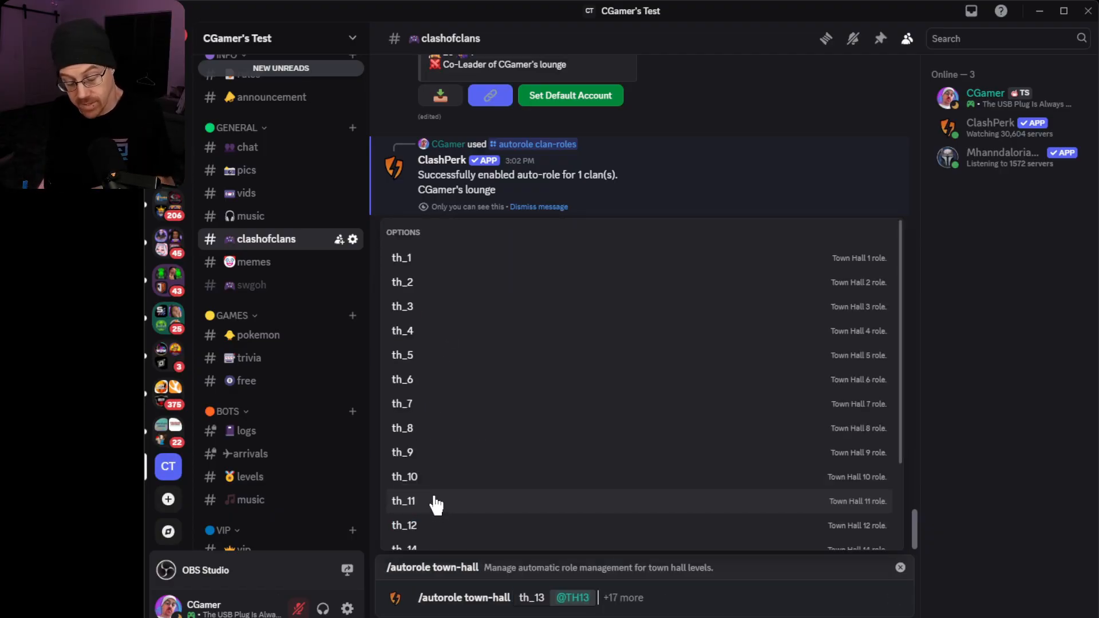
pyautogui.press('Return')
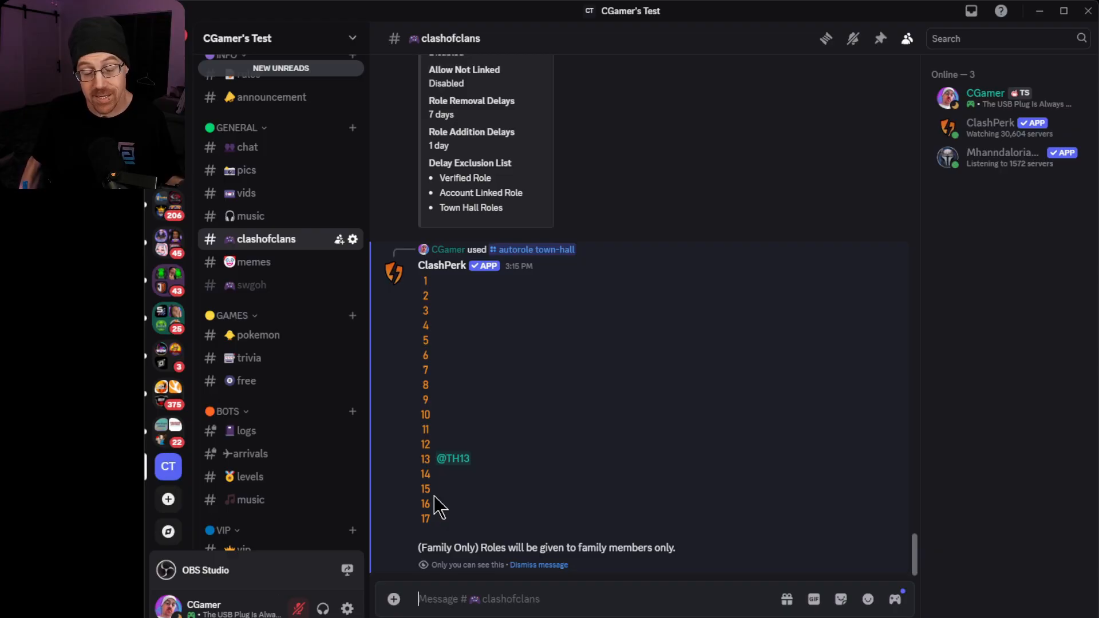
# Step: Look through the available /autorole commands in the command suggestions
pyautogui.write('/')
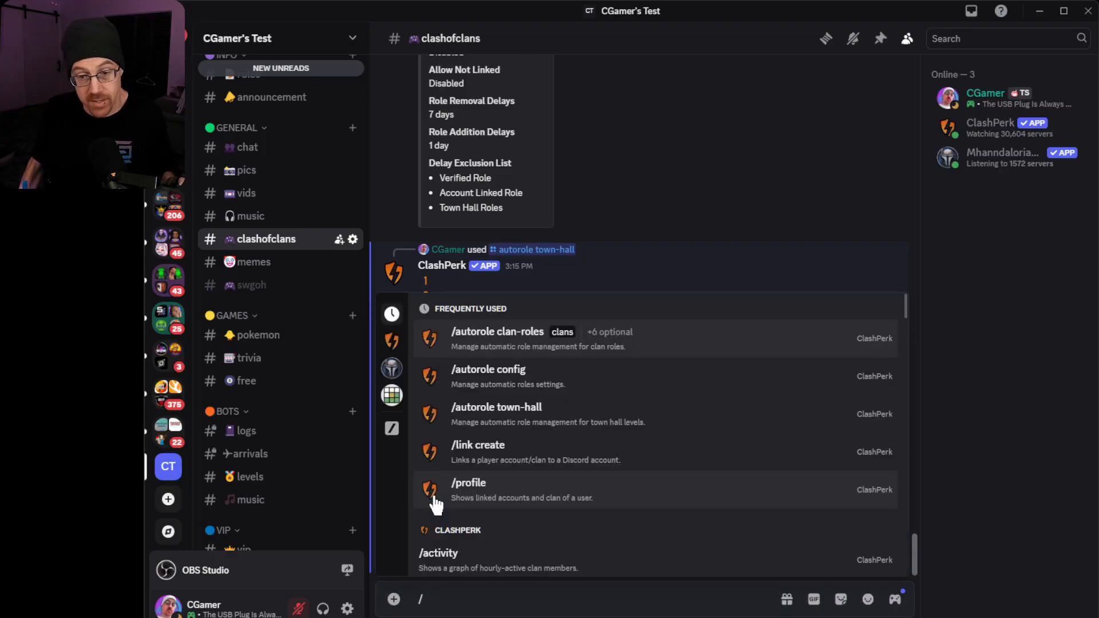
pyautogui.write('a')
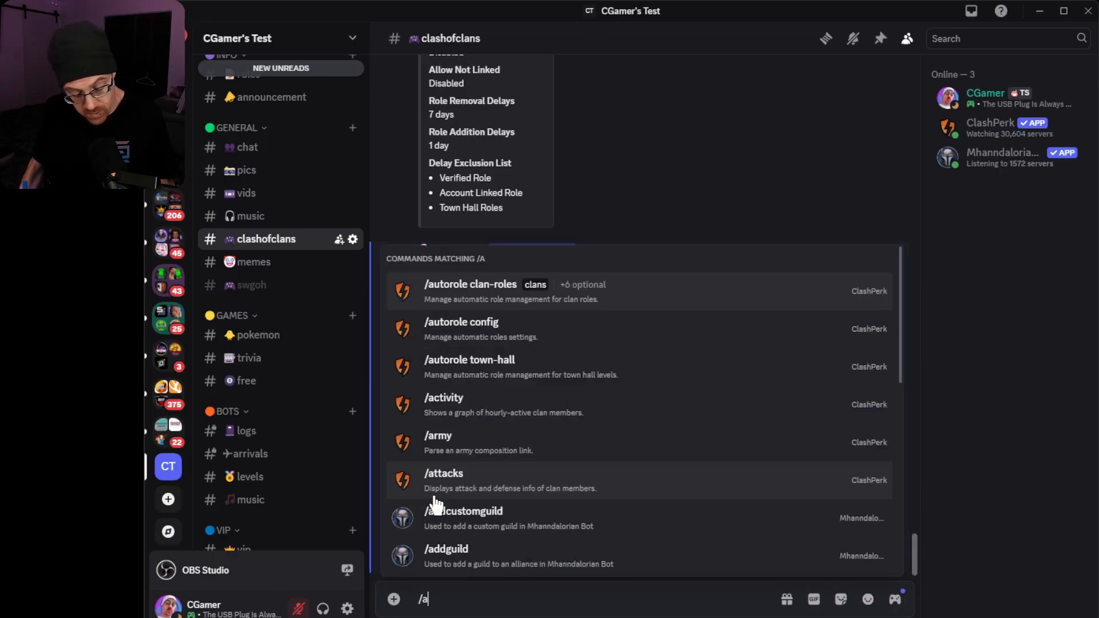
pyautogui.write('utorole')
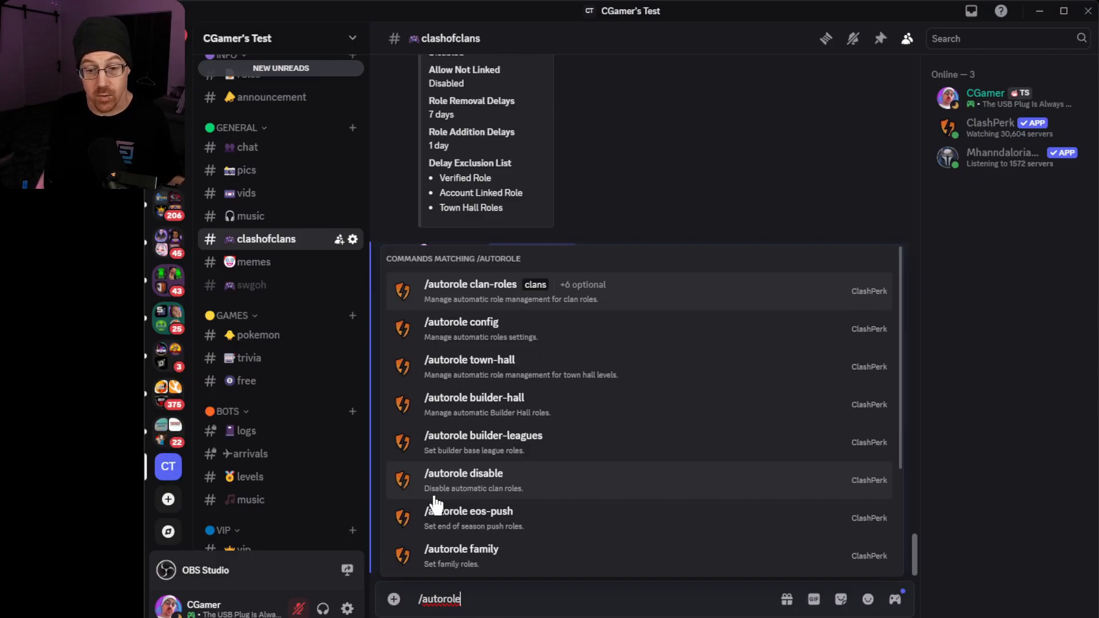
pyautogui.scroll(-5, 433, 505)
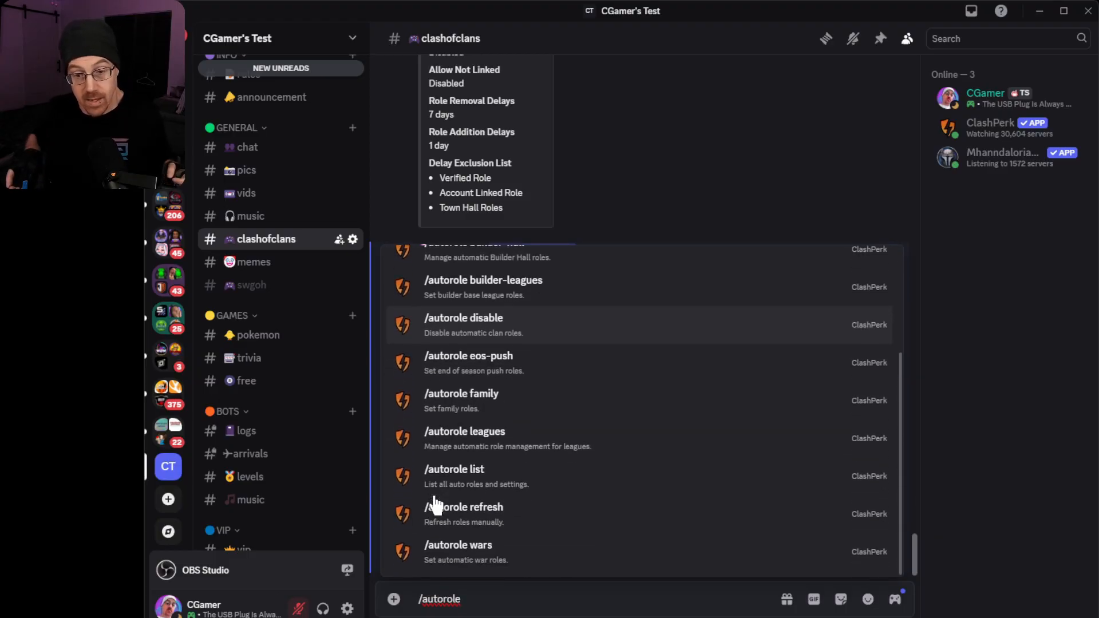